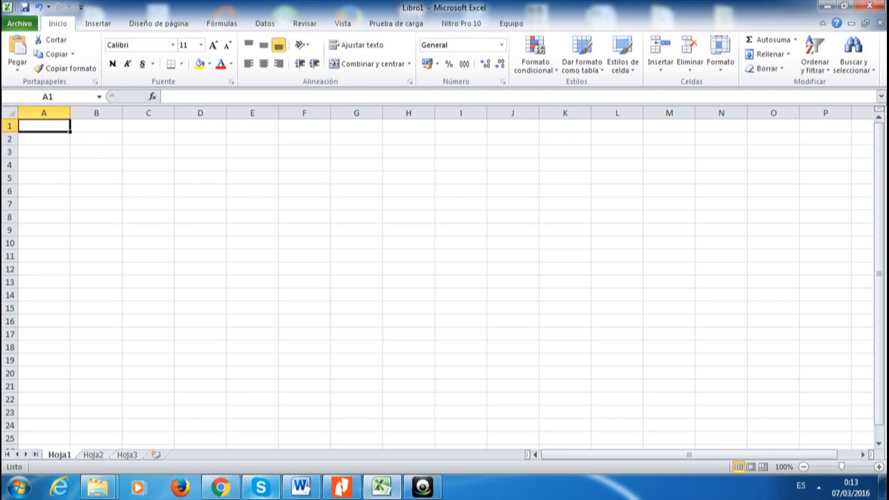
Enter the headers Numero, Nombre, Apellido and Sexo in A1:D1
click(56, 136)
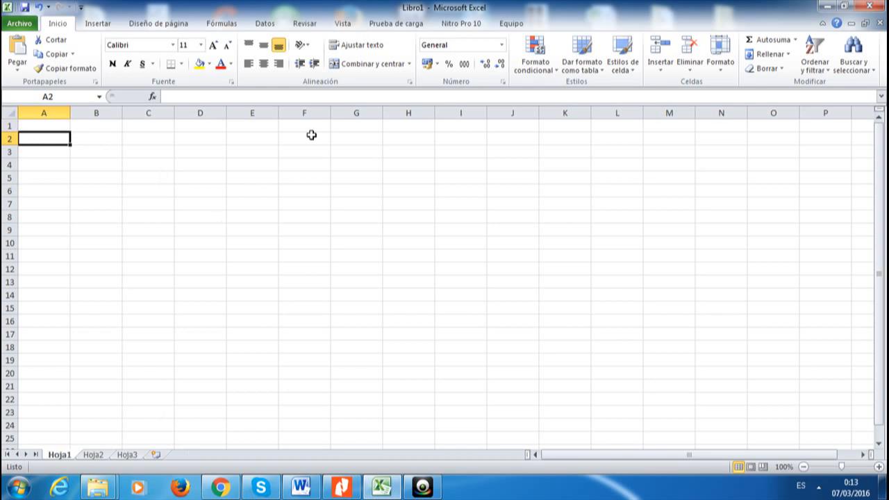
click(48, 127)
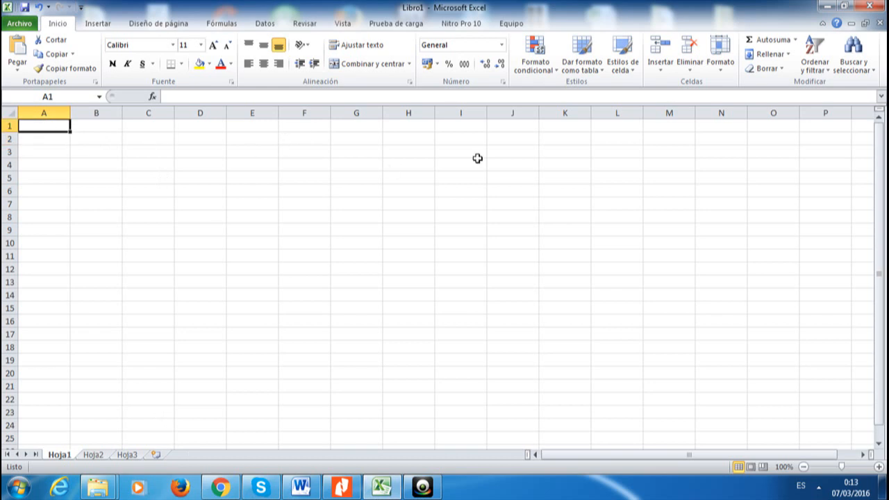
text(Numero)
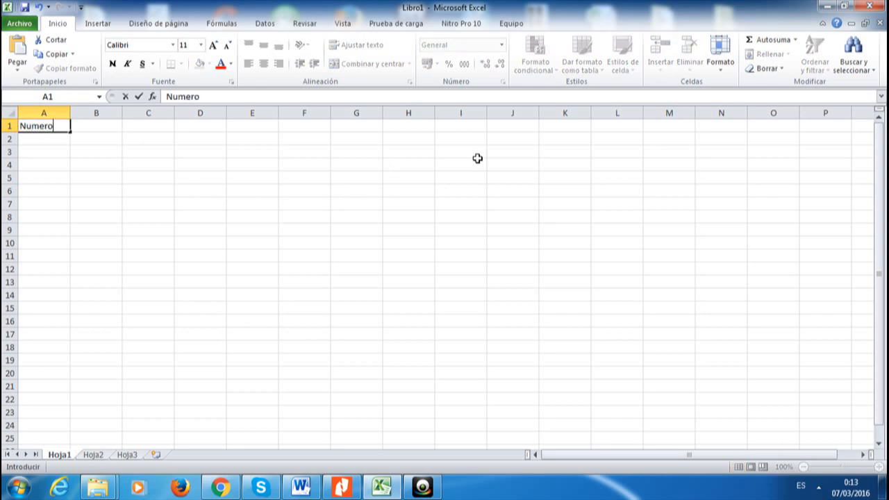
key(Tab)
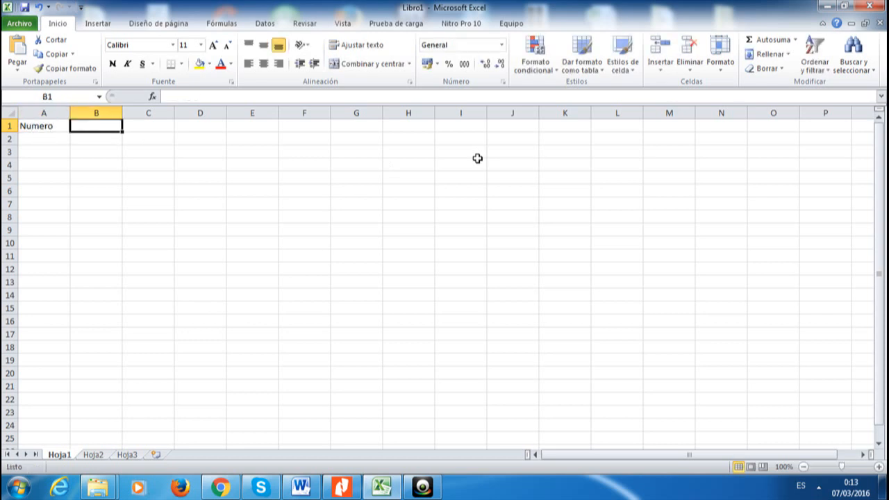
text(Nombre)
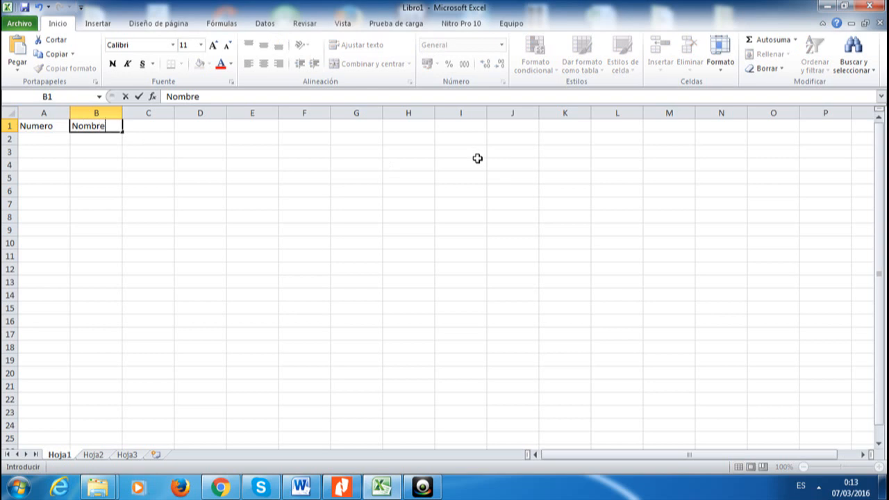
key(Tab)
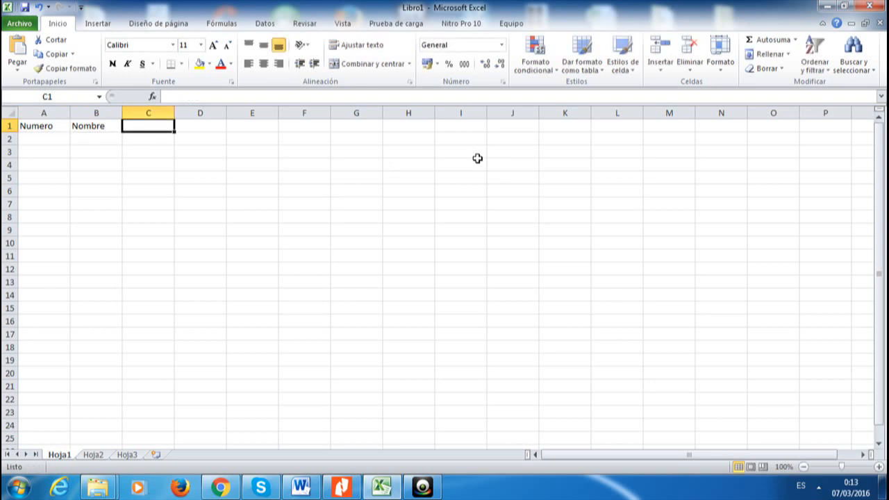
text(Apelli)
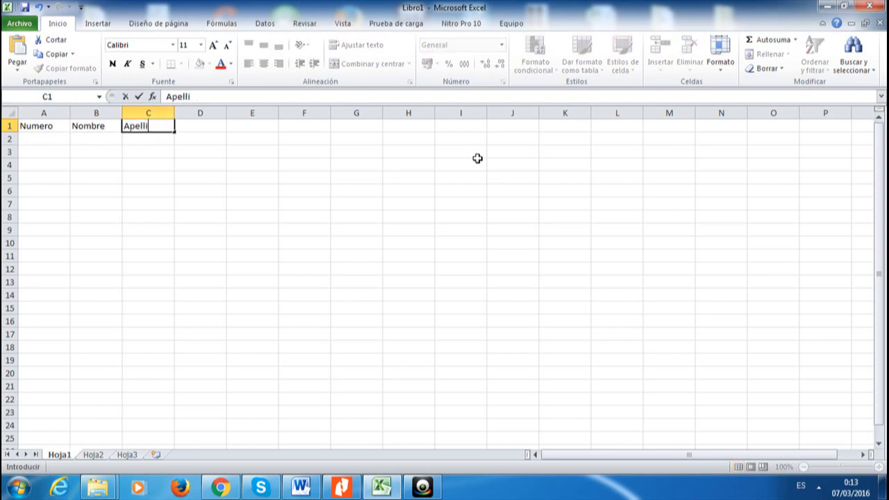
text(do)
key(Tab)
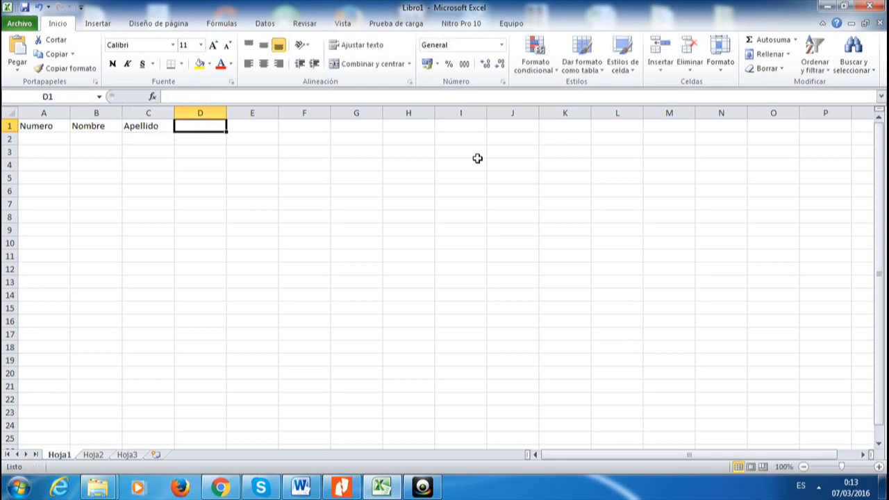
text(Sexo)
key(Tab)
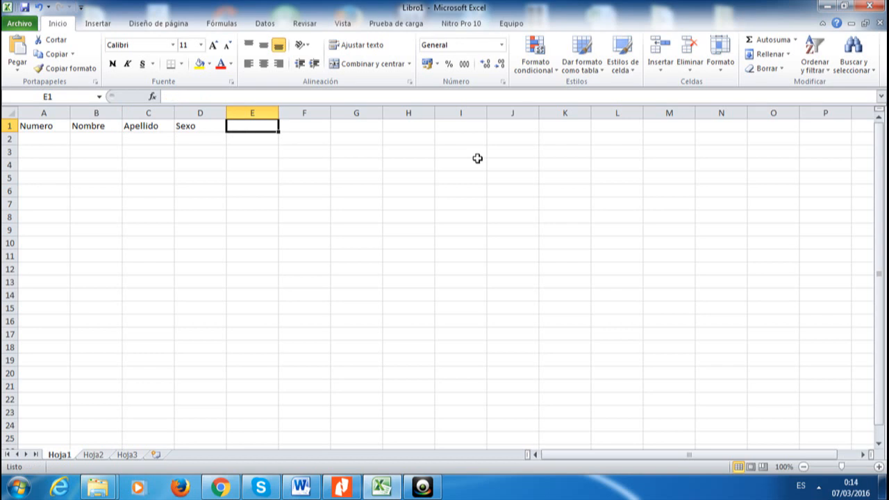
Add headers Fecha-Naci, Edad, Tecnologo and Lugar/Vivienda in E1:H1, auto-fitting column H
text(Fecha)
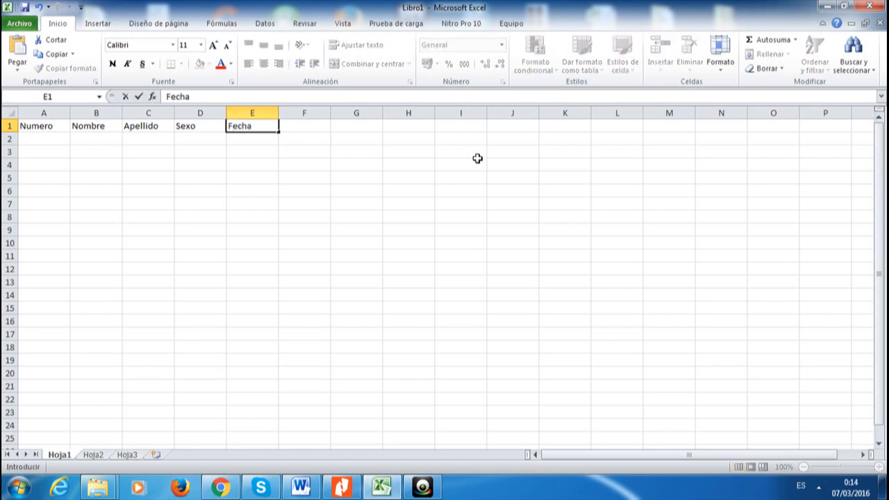
text(-Naci)
key(Tab)
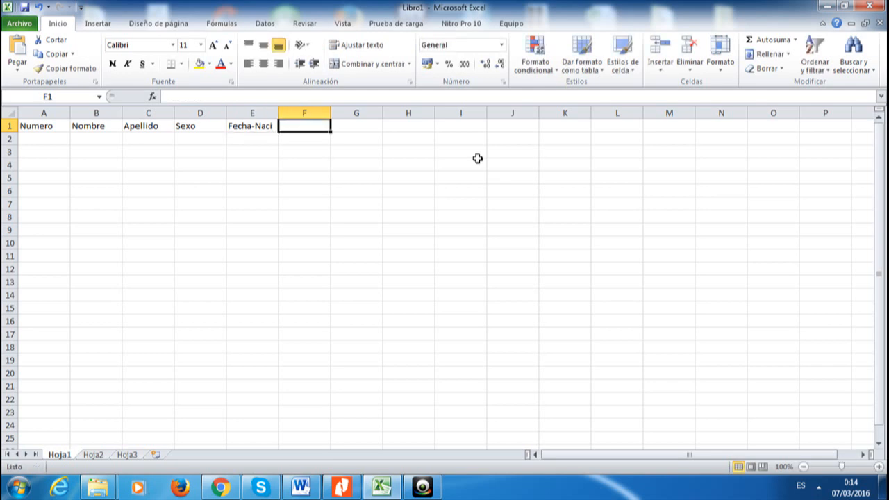
text(Edafd)
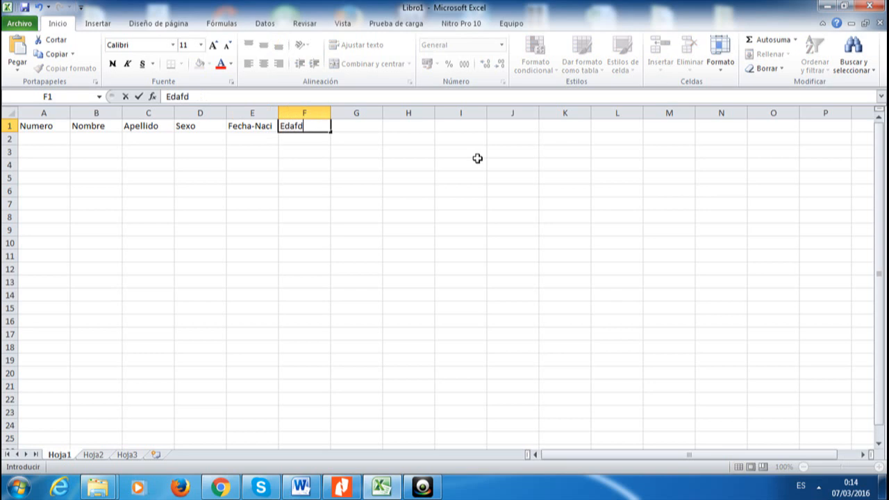
key(BackSpace)
key(BackSpace)
text(d)
key(Tab)
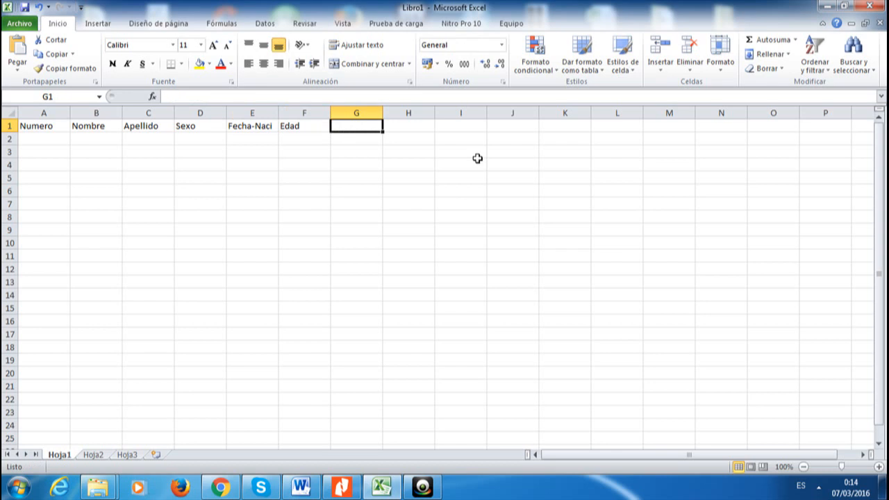
text(Tec)
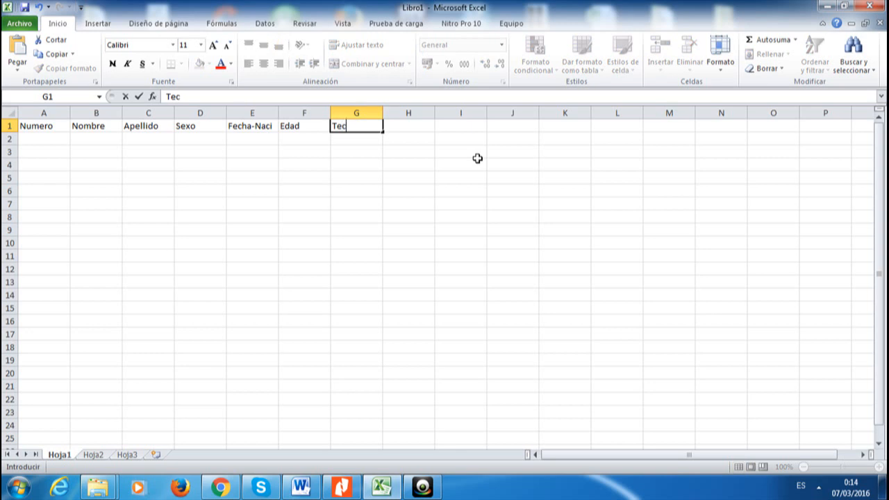
text(nologo)
key(Tab)
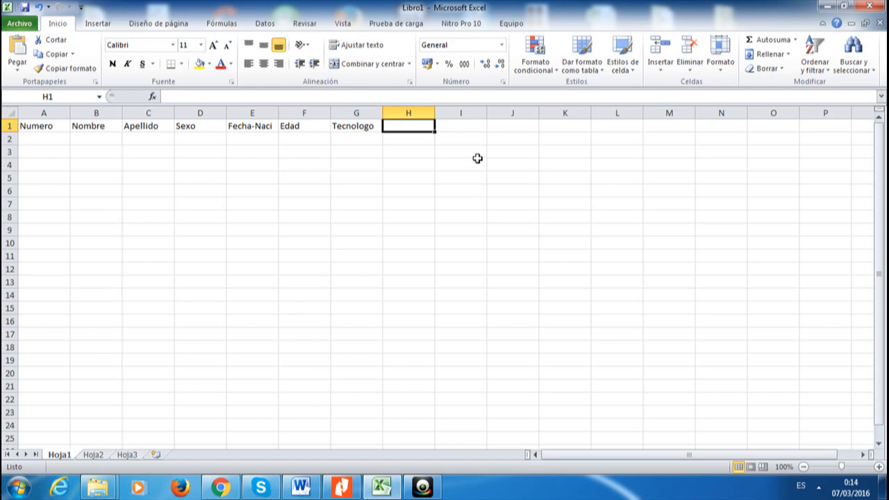
text(Lugar)
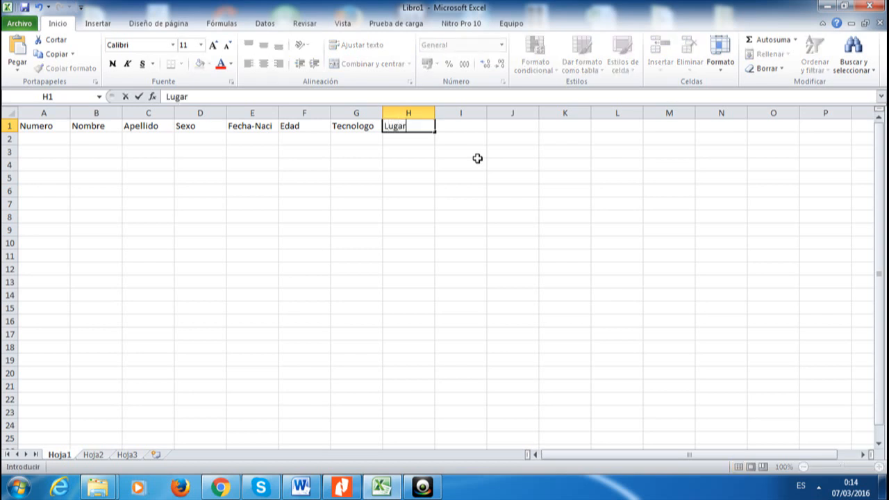
text(/Vivienda)
key(Return)
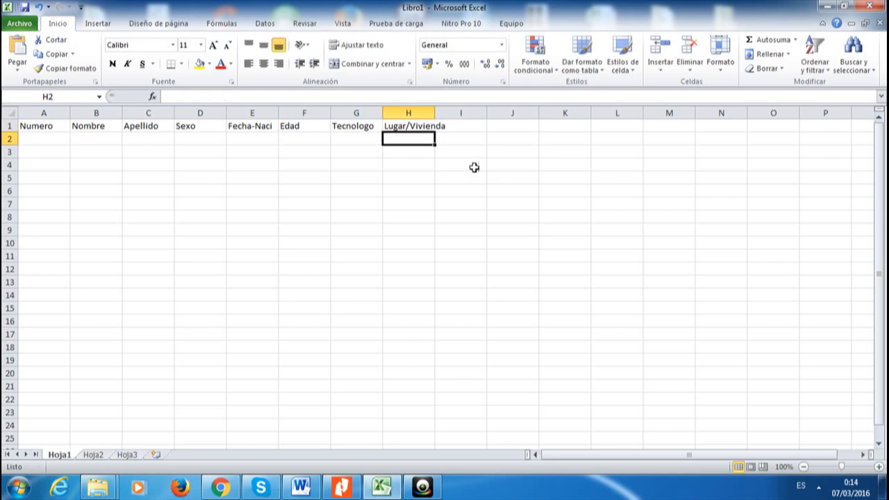
double_click(435, 112)
Enter 1 in A2 and 2 in A3 as the start of the numbering
click(497, 153)
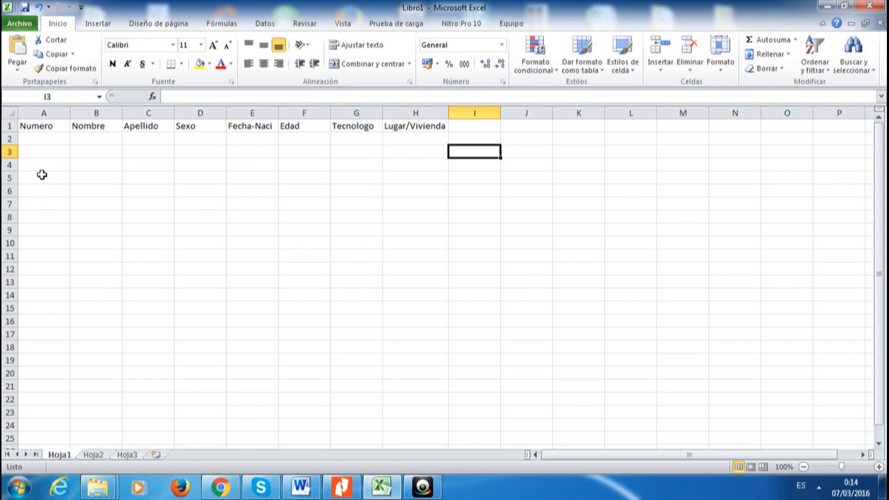
click(43, 140)
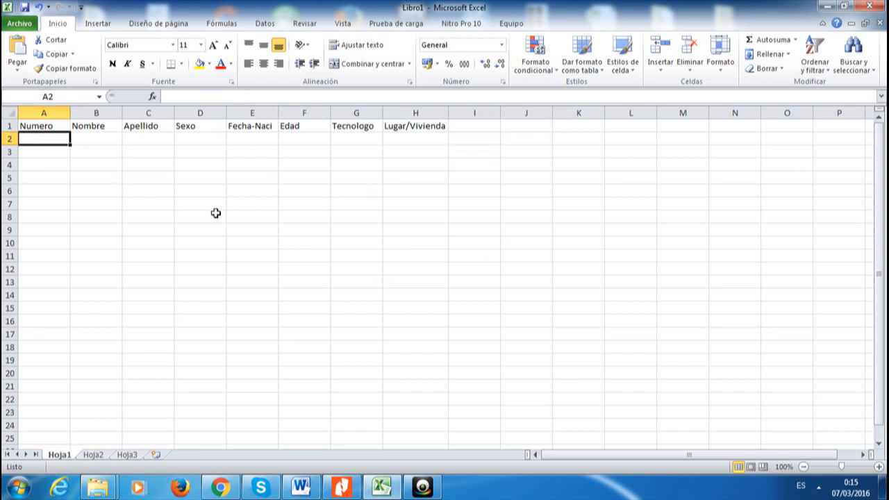
text(1)
key(Return)
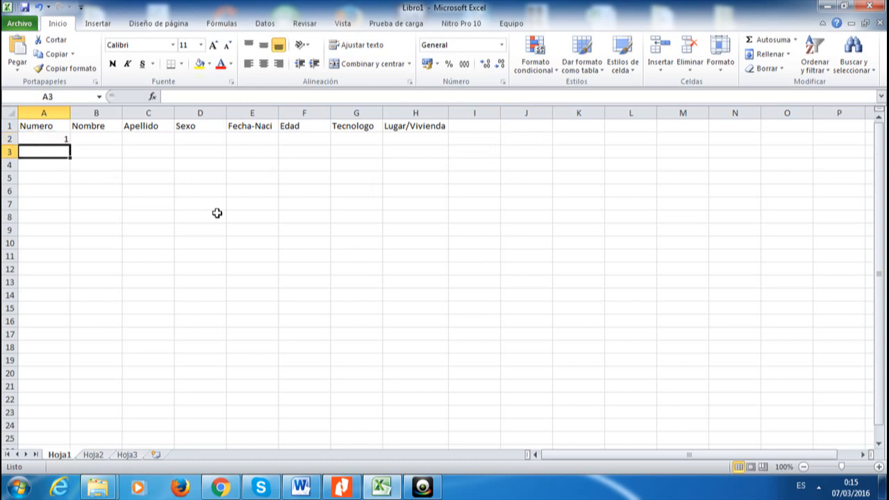
text(2)
key(Return)
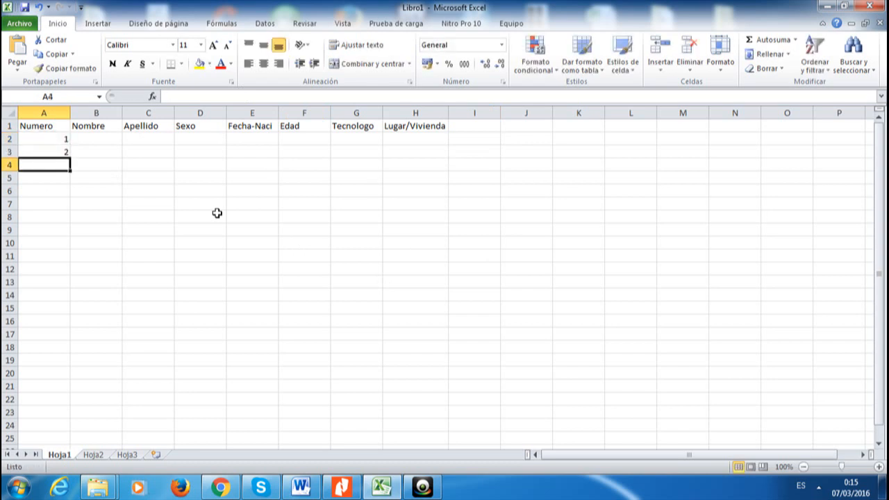
key(Up)
key(Up)
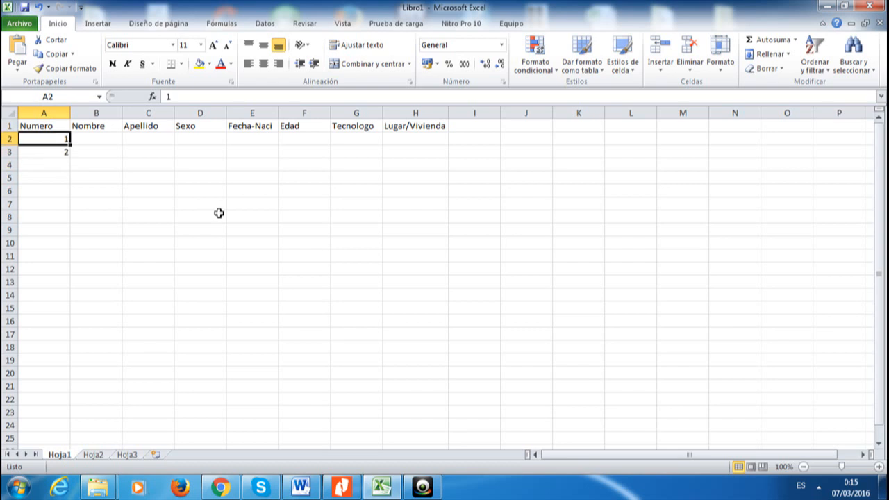
key(shift+Down)
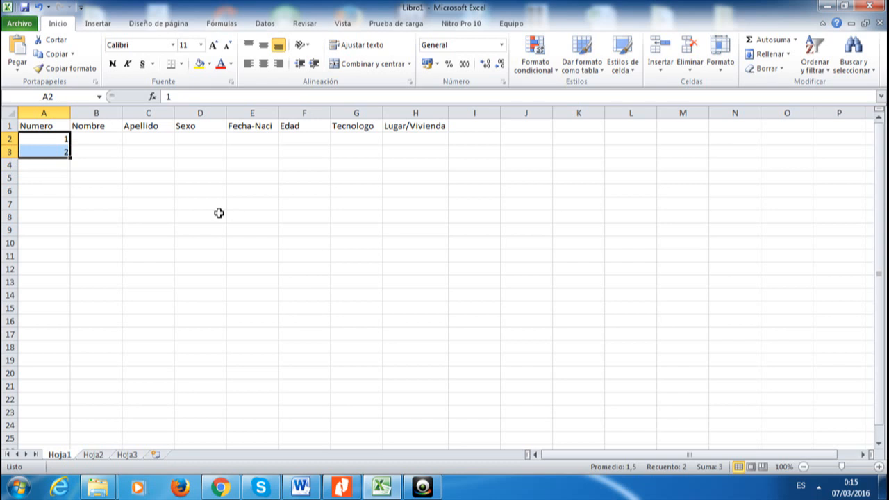
Extend the 1, 2 series with the fill handle down to A21
click(59, 139)
drag(60, 139, 72, 295)
click(66, 151)
click(62, 139)
drag(55, 309, 65, 348)
drag(52, 141, 67, 390)
click(62, 386)
click(142, 330)
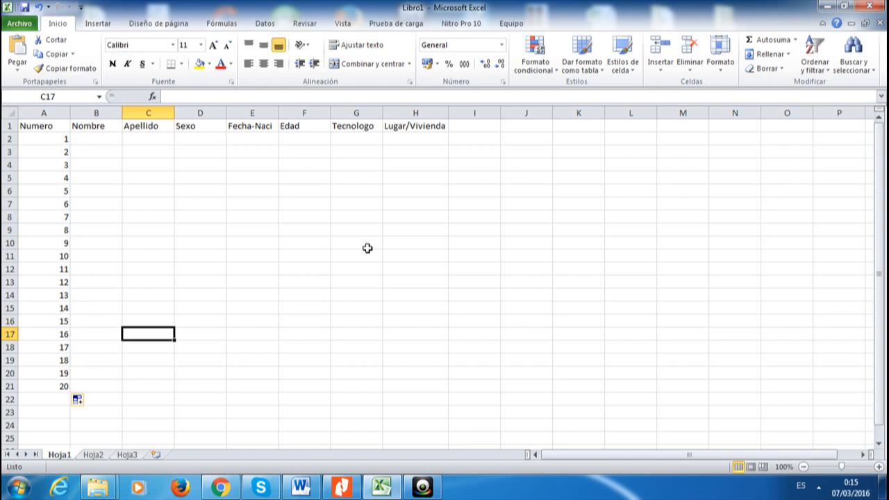
Apply the Fecha corta (short date) format to the birth-date cells E2:E21
drag(250, 139, 245, 314)
click(245, 349)
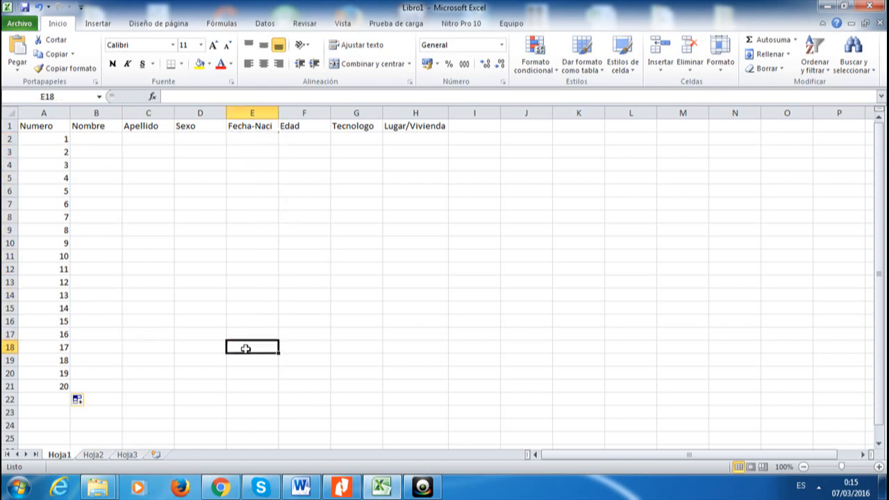
drag(245, 349, 244, 359)
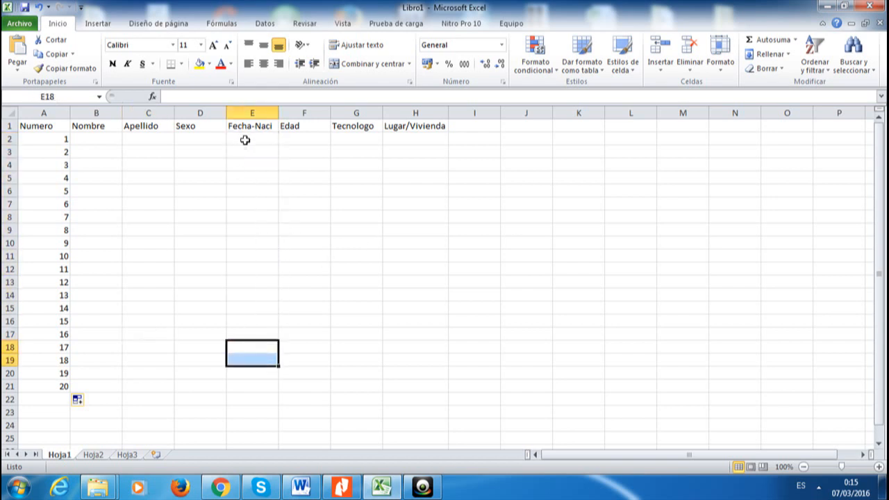
drag(245, 140, 264, 380)
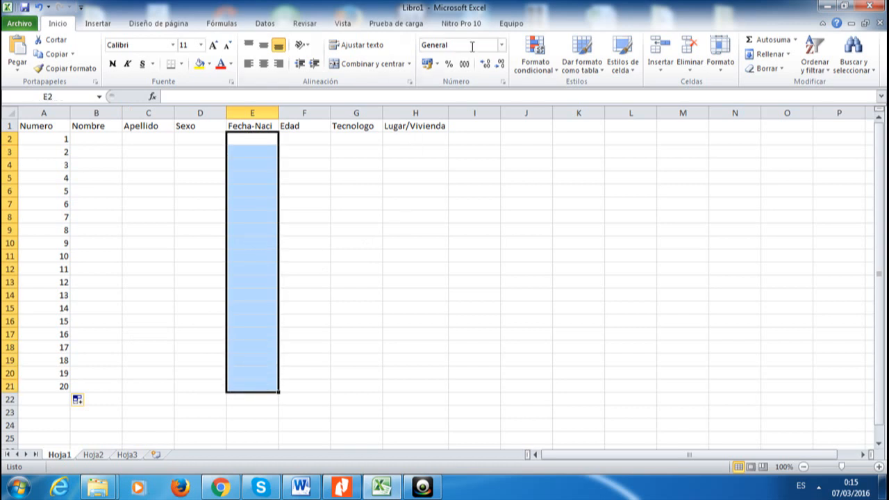
click(501, 44)
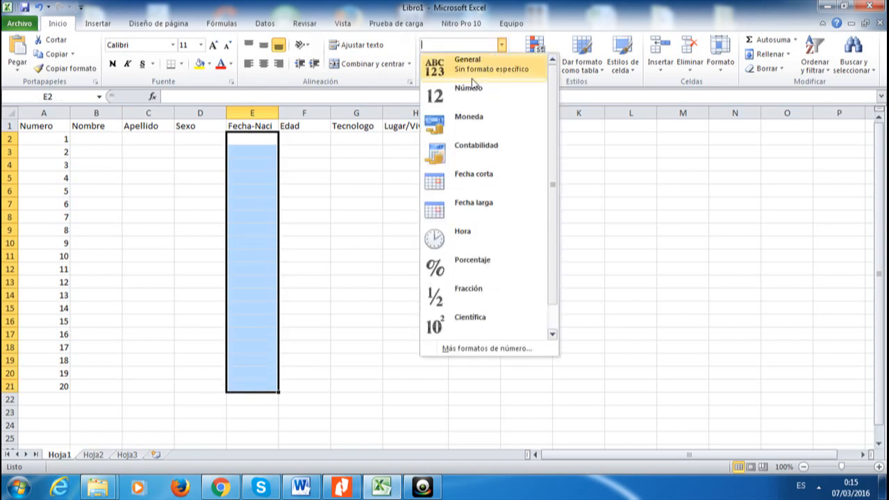
click(459, 182)
click(399, 179)
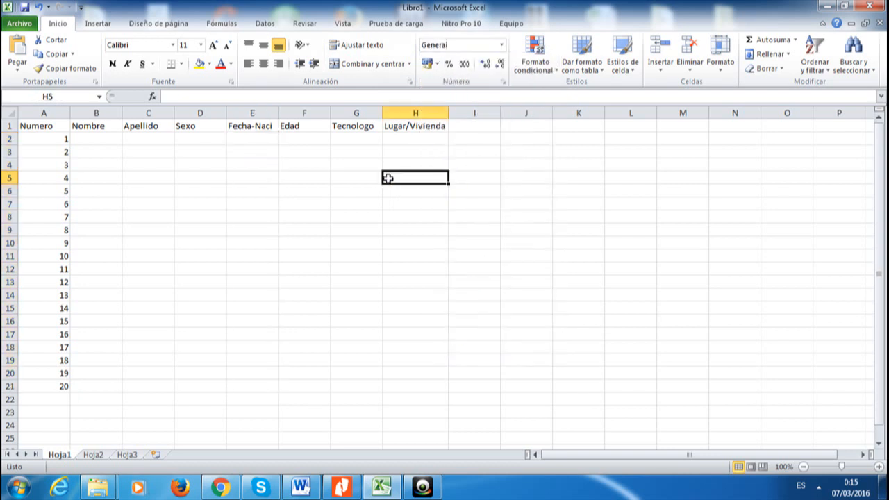
Widen columns G and H for the Tecnologo and Lugar/Vivienda entries
click(308, 137)
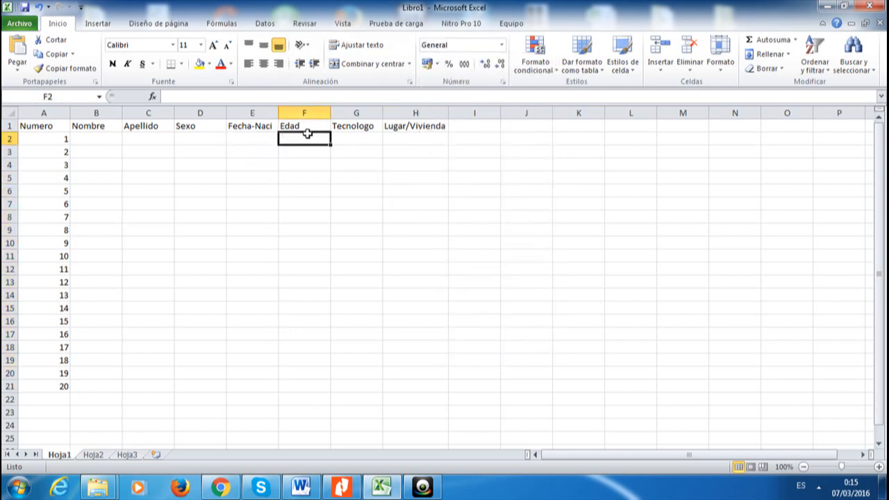
click(375, 141)
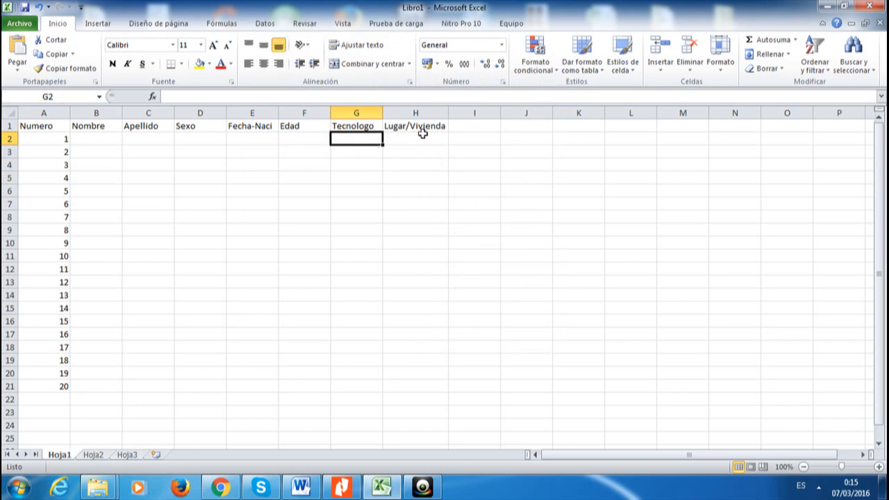
drag(387, 112, 433, 112)
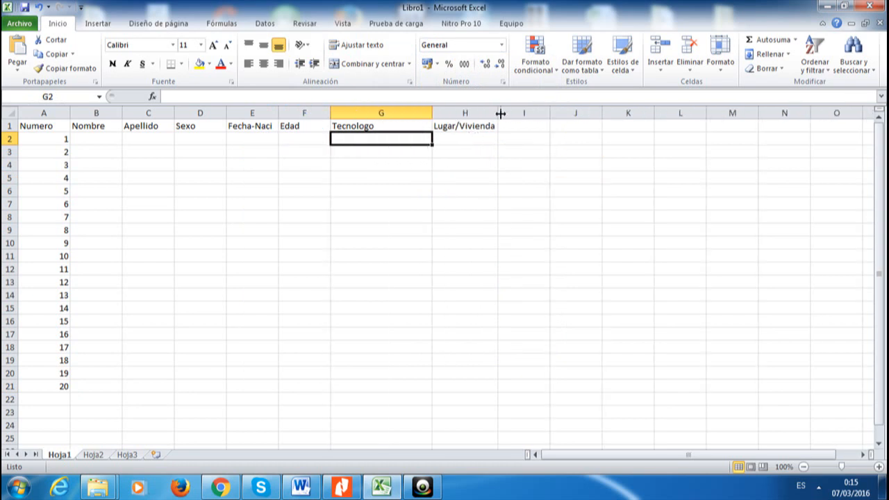
drag(499, 113, 532, 112)
click(557, 140)
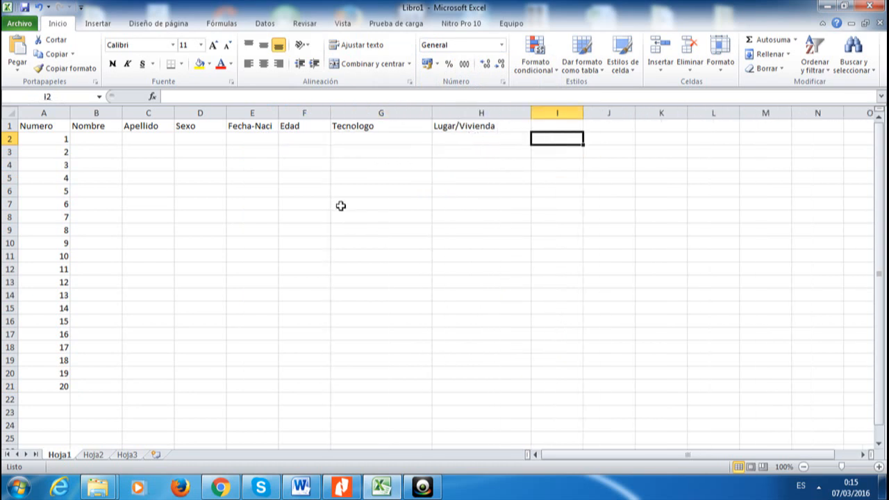
click(97, 141)
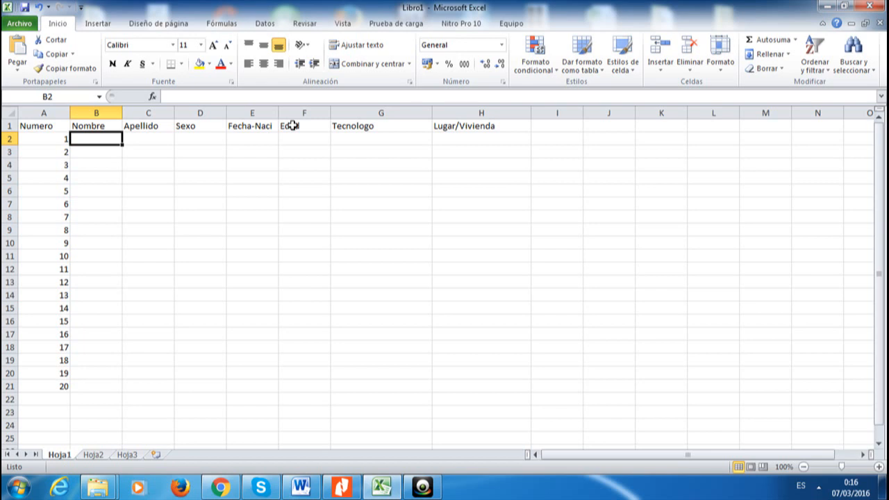
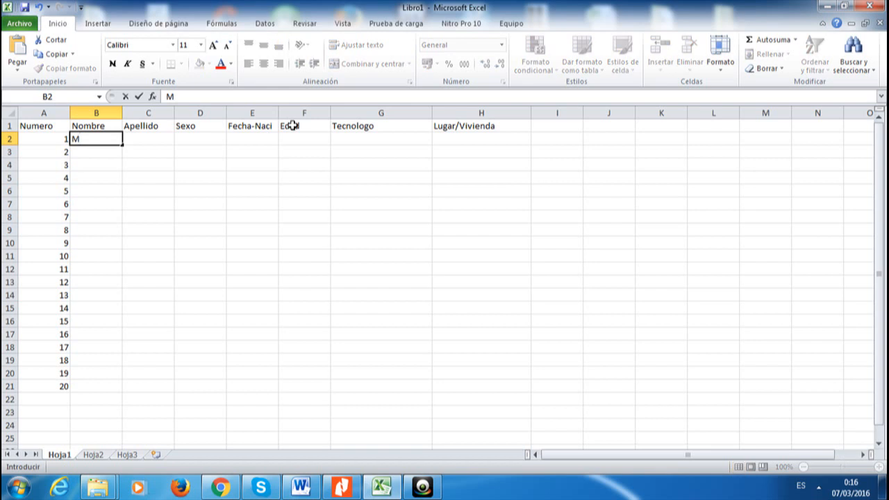
Enter the student's first name in B2 and surname in C2, then move to D2
key(Tab)
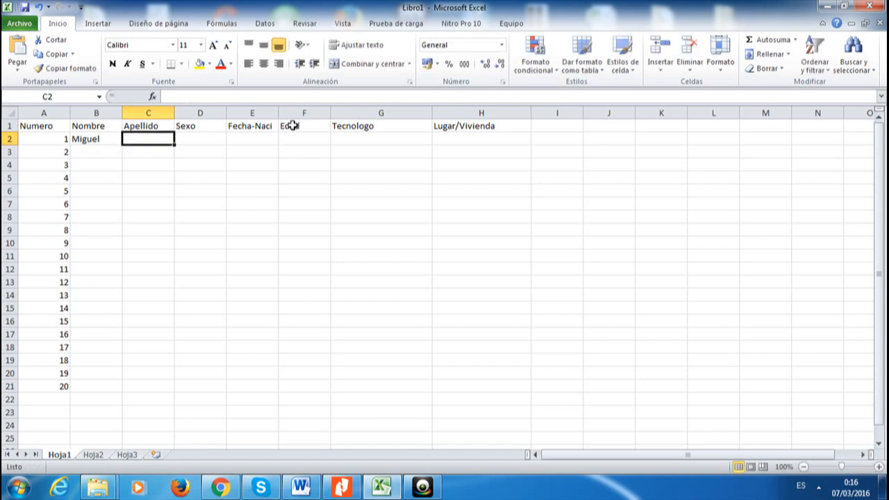
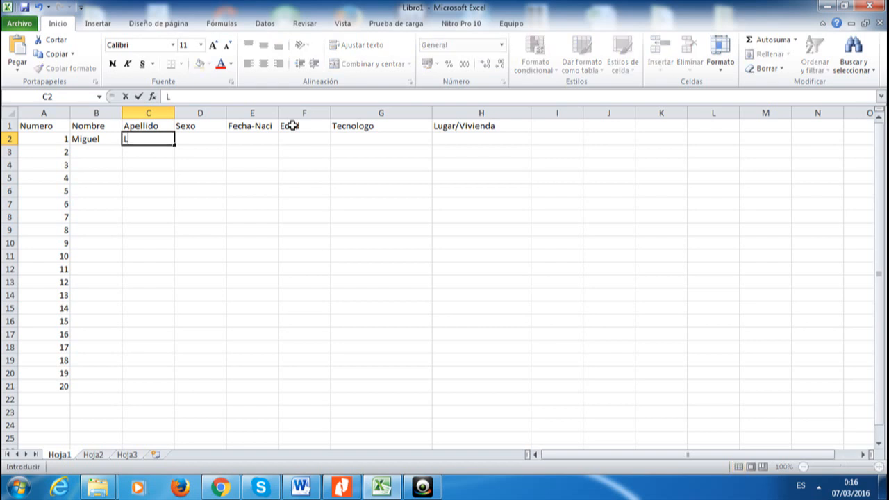
key(Return)
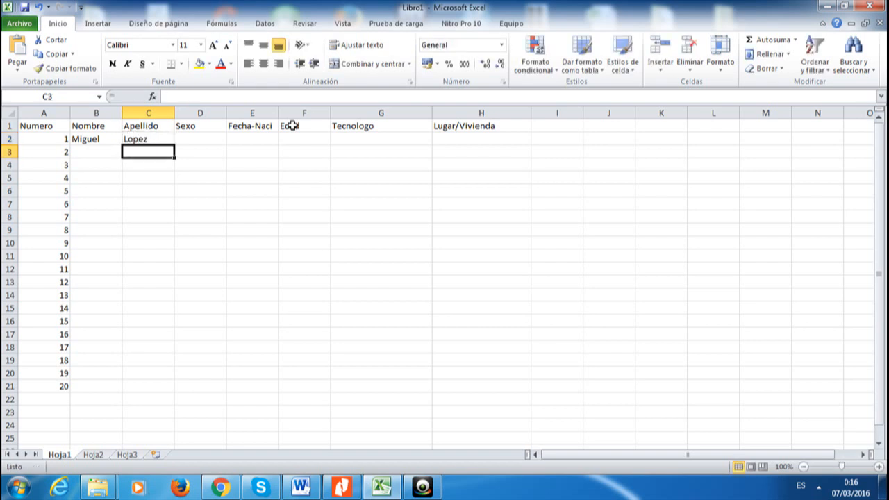
click(214, 142)
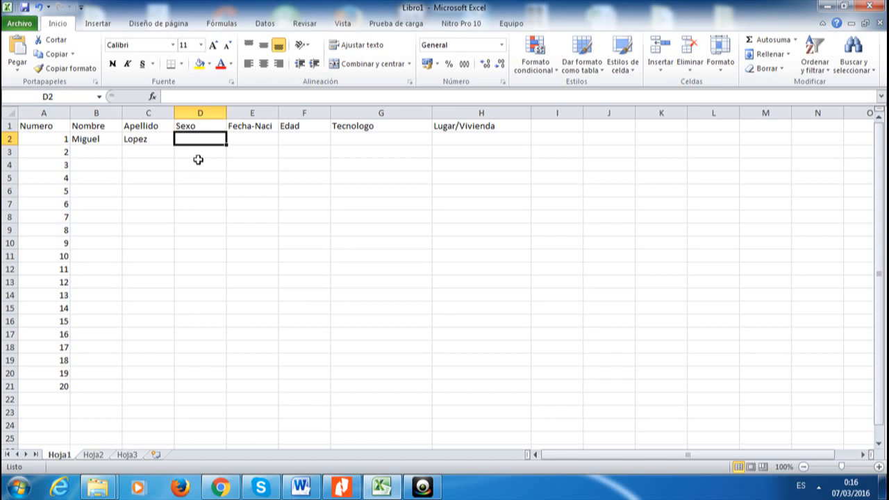
On Hoja2, review the Tecnologos Sena, Sexo and Barrios lists in columns A–C
click(93, 454)
click(203, 258)
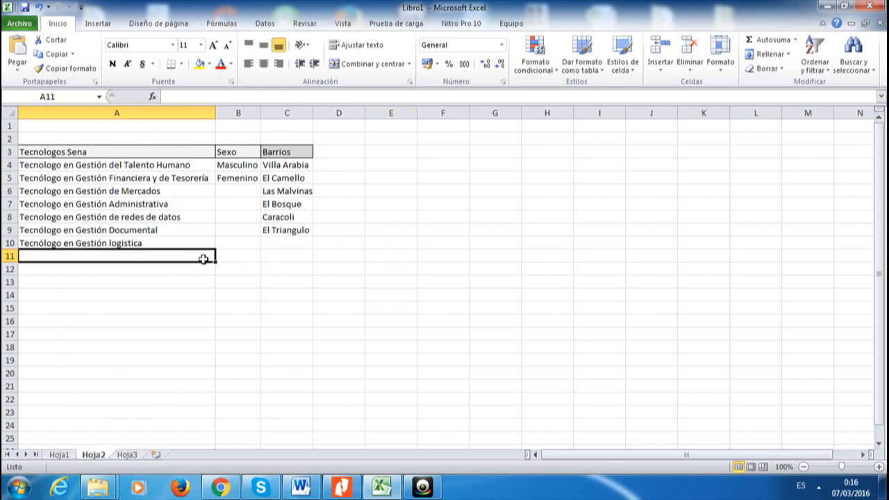
click(89, 151)
drag(88, 152, 91, 238)
click(91, 246)
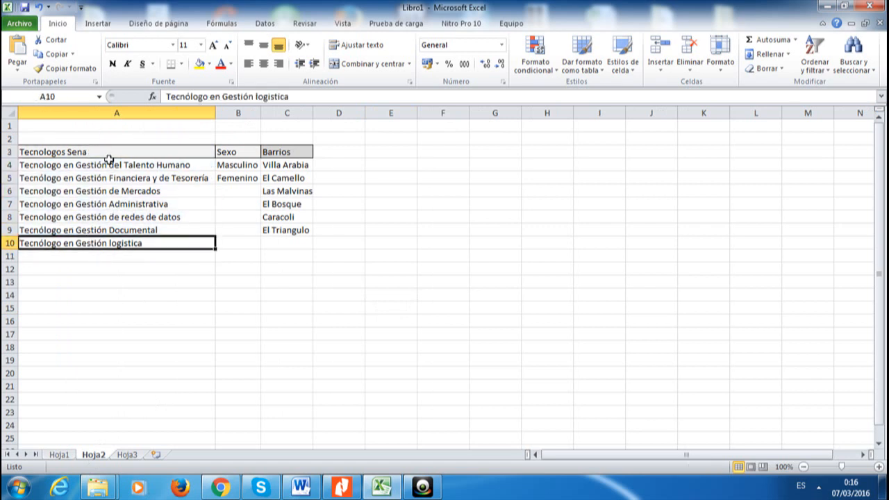
drag(107, 153, 108, 239)
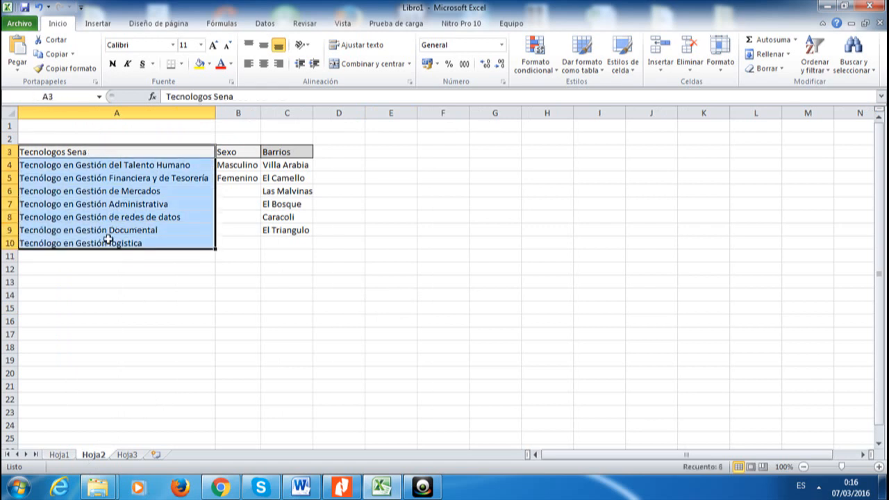
click(268, 201)
drag(234, 149, 245, 247)
click(318, 215)
drag(288, 159, 278, 237)
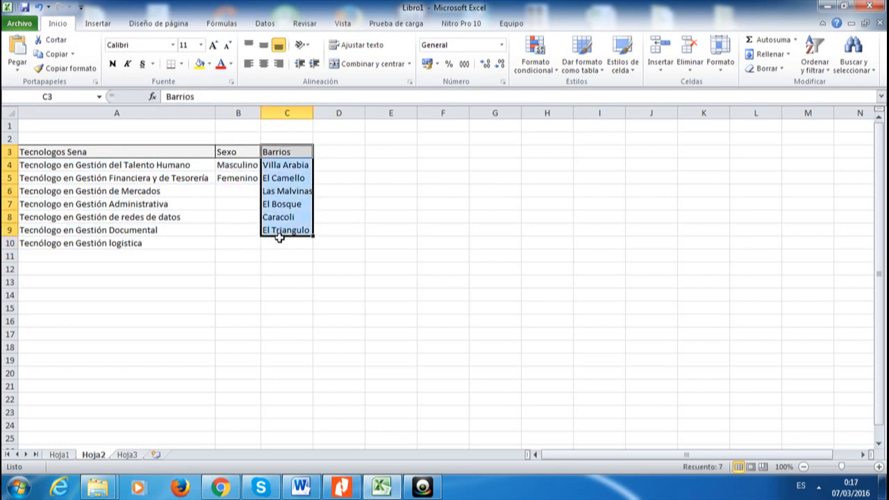
click(157, 163)
click(240, 166)
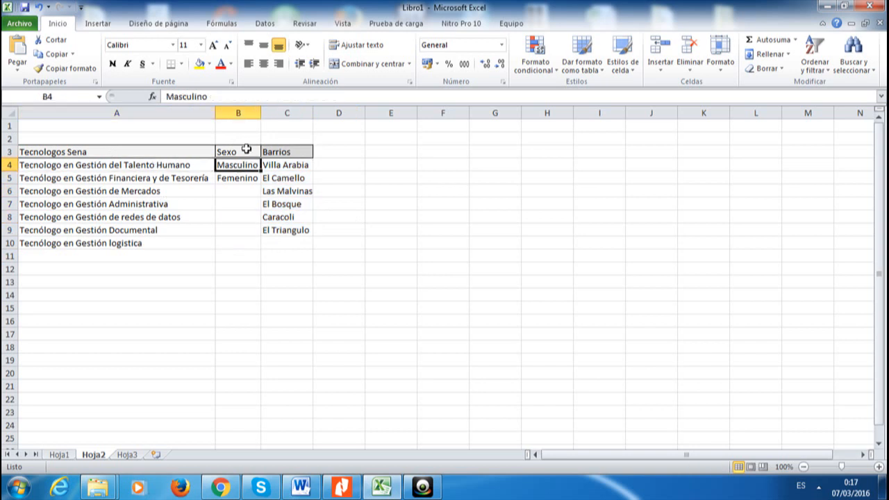
Add a Lista data validation to Hoja1 D2 with source =Hoja2!$B$4:$B$5
click(60, 457)
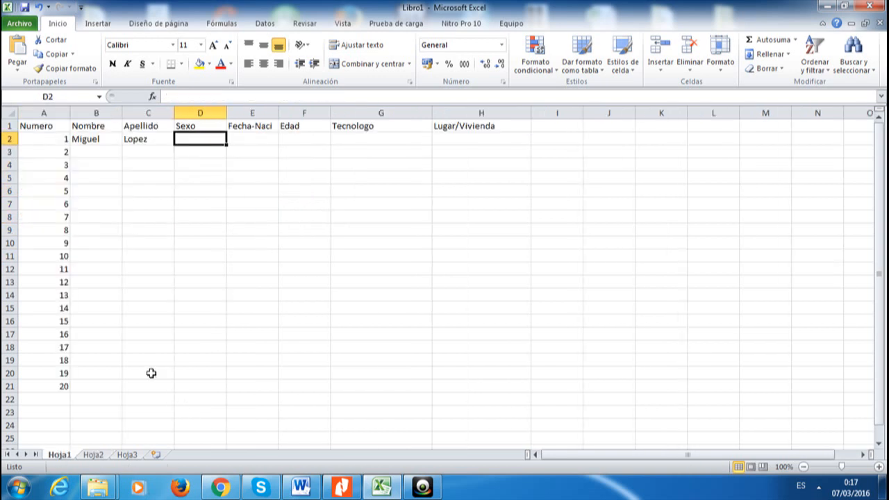
click(194, 150)
click(195, 139)
click(273, 28)
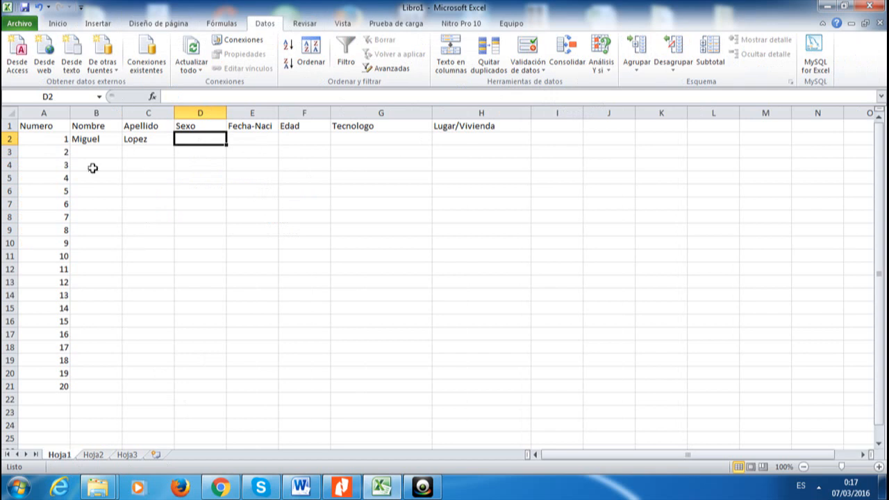
click(527, 52)
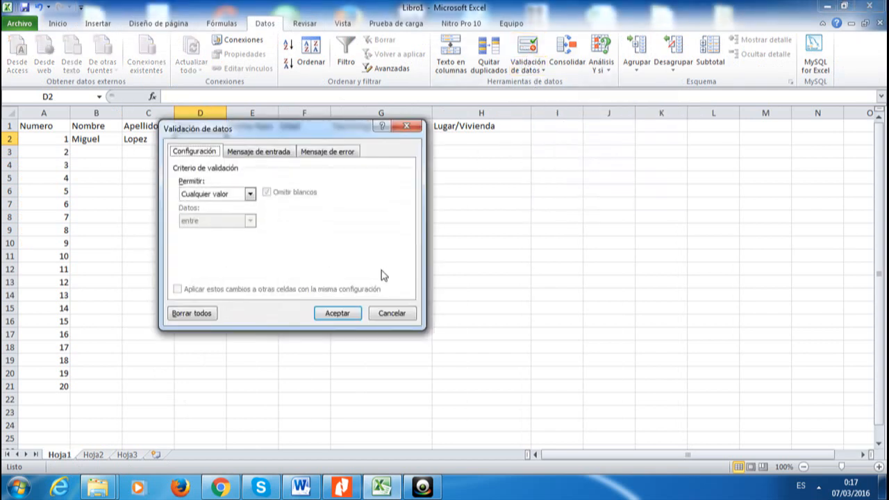
click(250, 194)
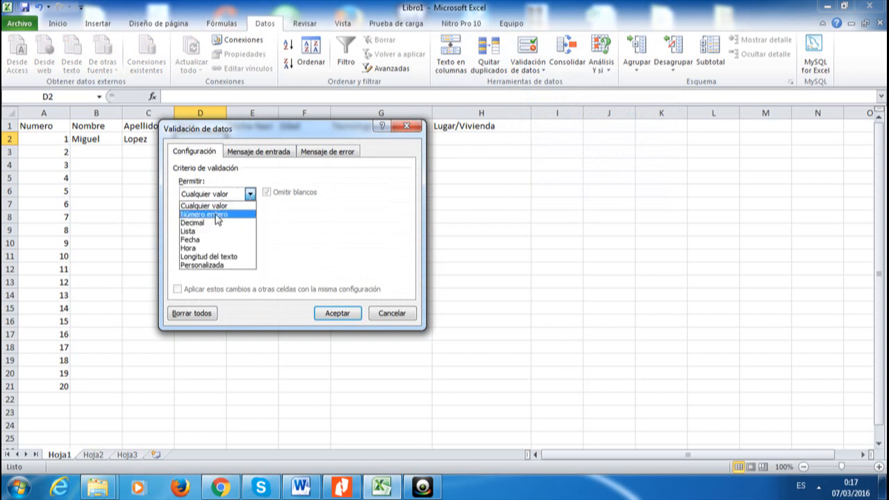
click(206, 231)
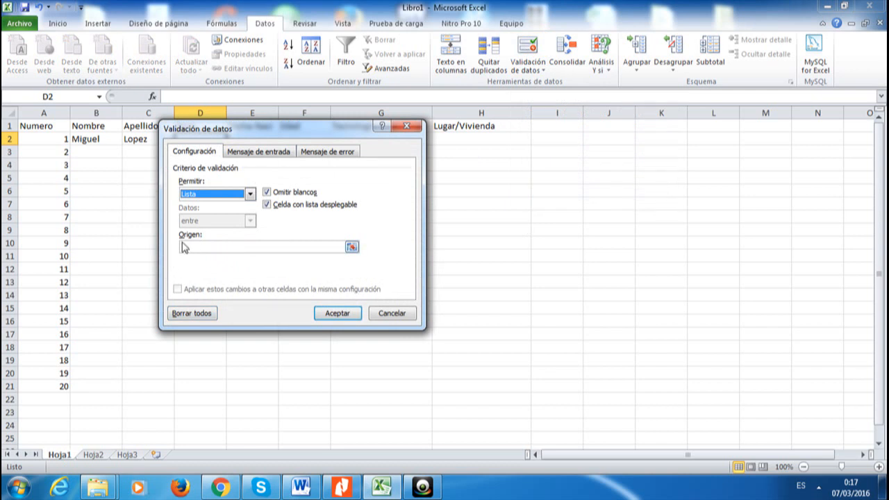
click(351, 246)
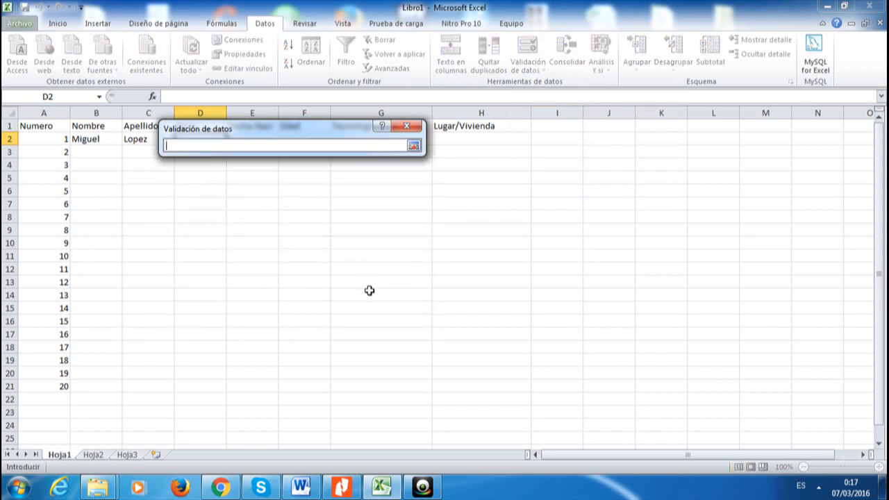
click(101, 457)
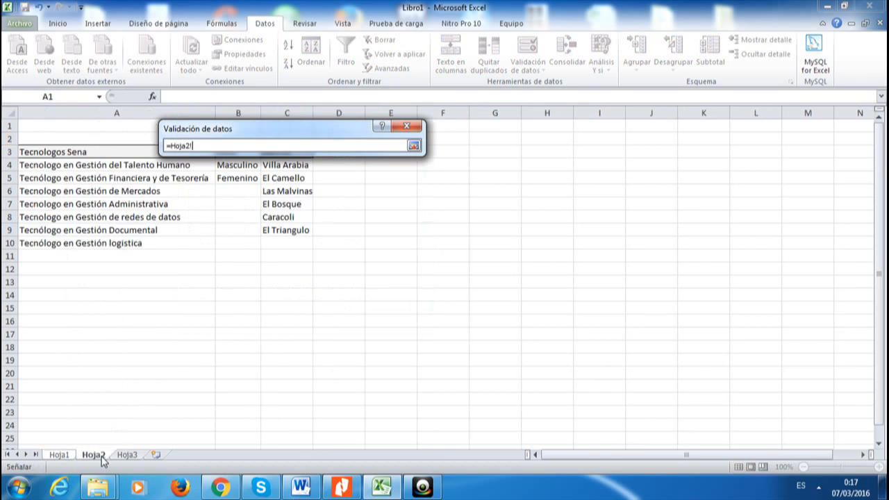
drag(234, 169, 232, 179)
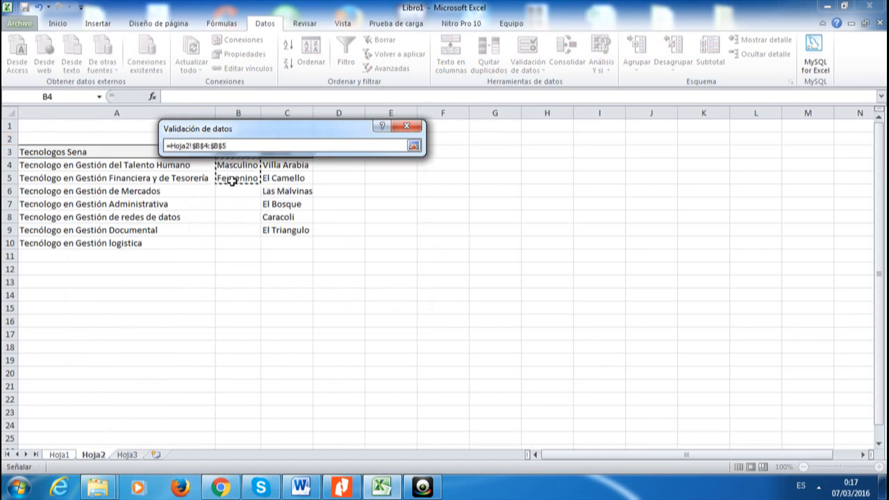
click(415, 148)
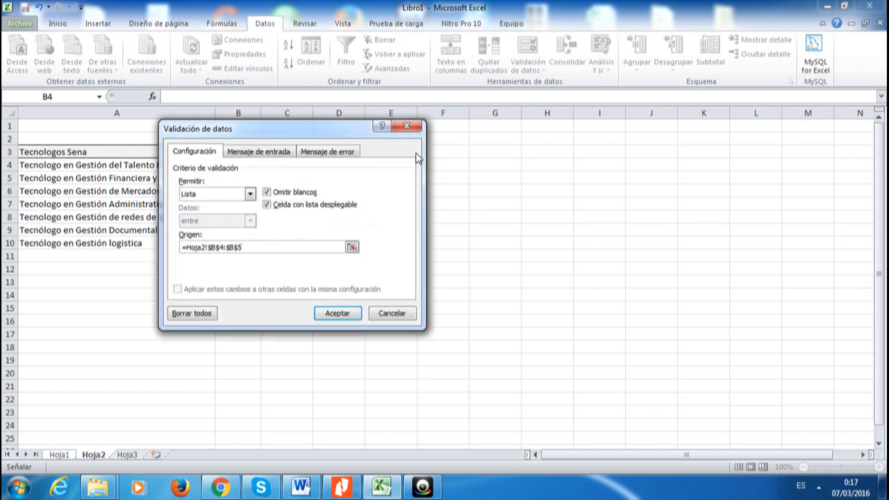
click(335, 311)
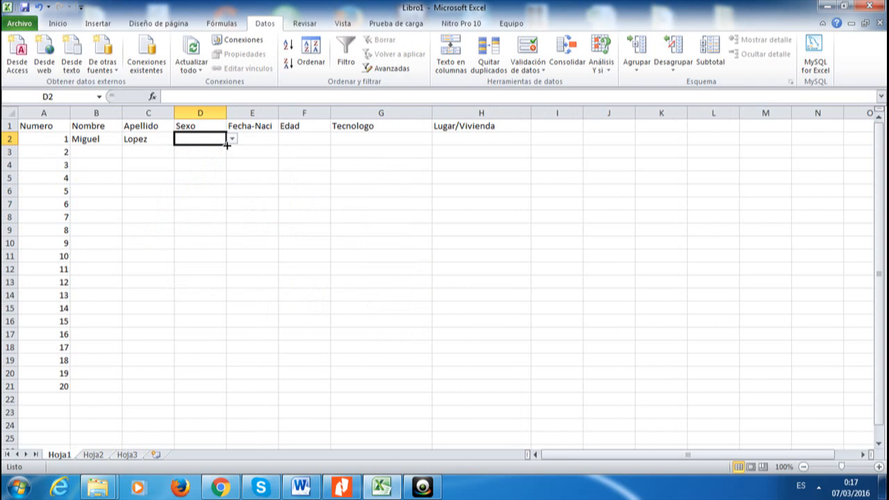
Fill D2's dropdown validation down the Sexo column to D21
drag(226, 144, 224, 389)
click(325, 331)
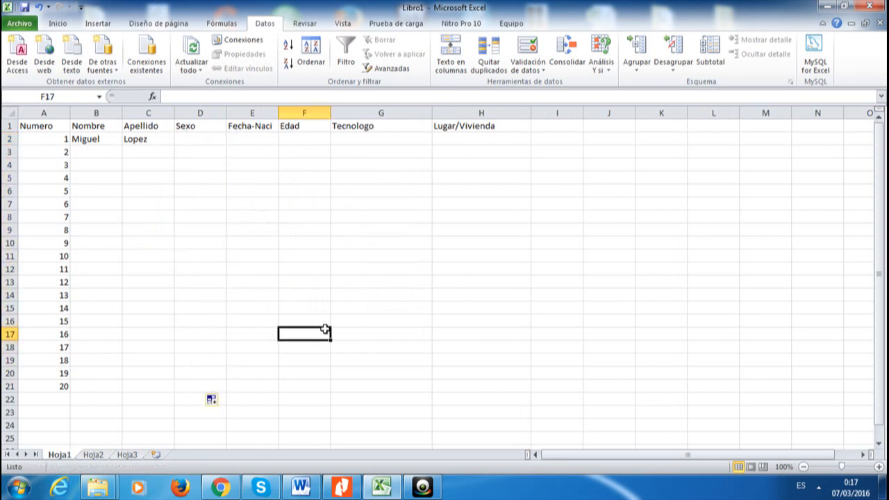
click(200, 140)
click(200, 151)
drag(201, 230, 200, 236)
click(200, 320)
Check that the D2 and D3 dropdowns offer Masculino and Femenino
click(203, 140)
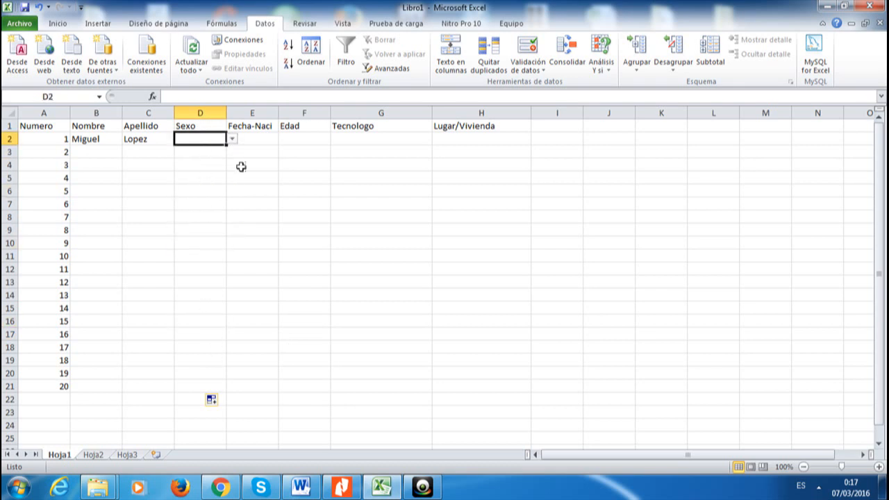
click(232, 140)
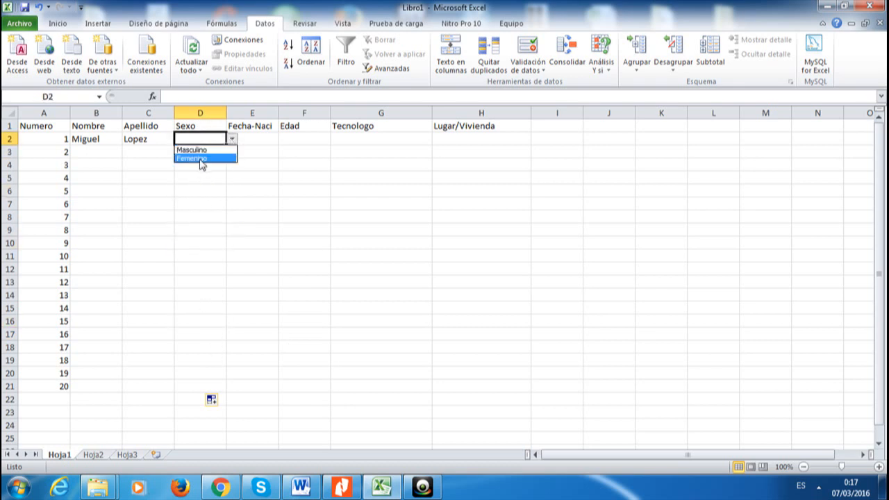
click(205, 189)
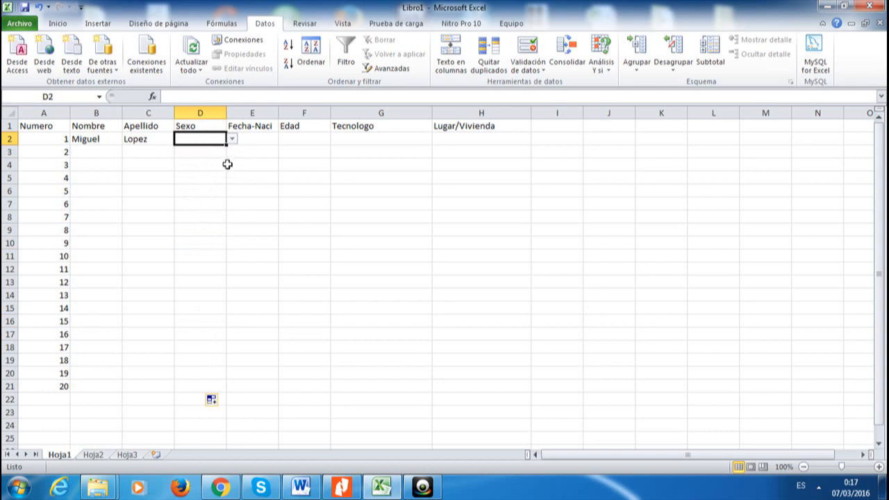
click(221, 150)
click(231, 152)
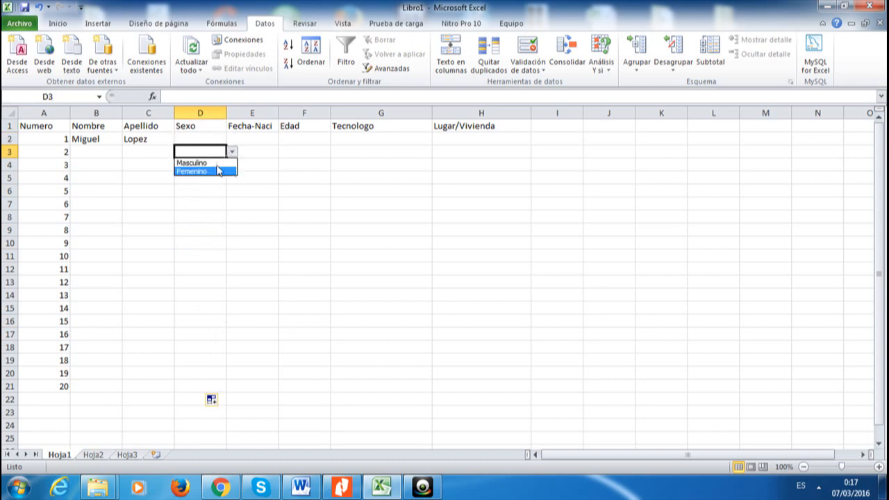
click(217, 227)
click(322, 259)
click(263, 126)
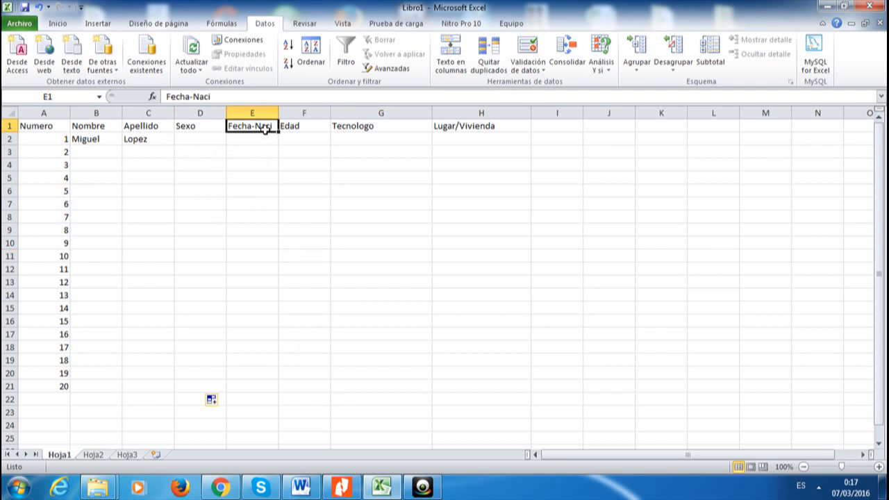
click(261, 139)
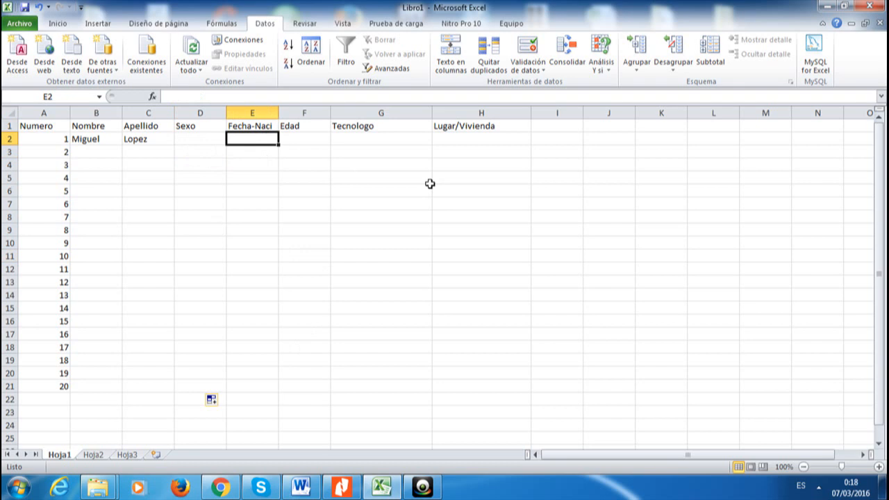
Enter the birth date 25/08/1992 in cell E2
text(25/08/1992)
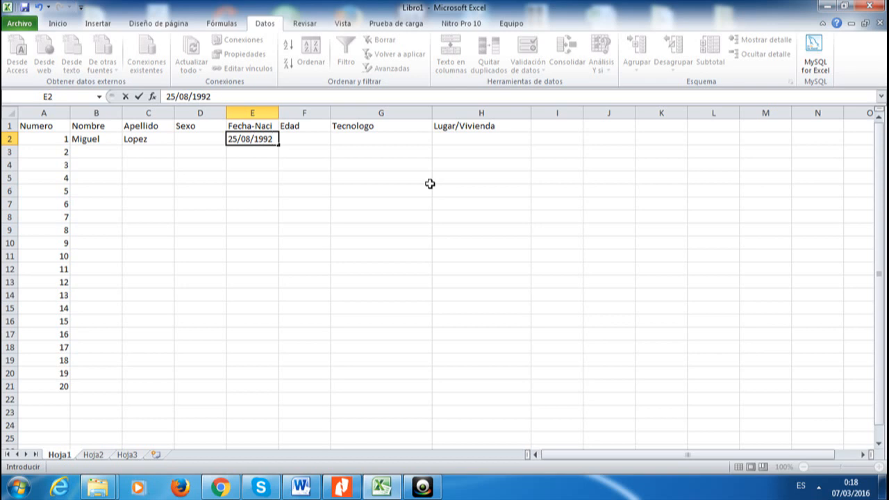
key(Return)
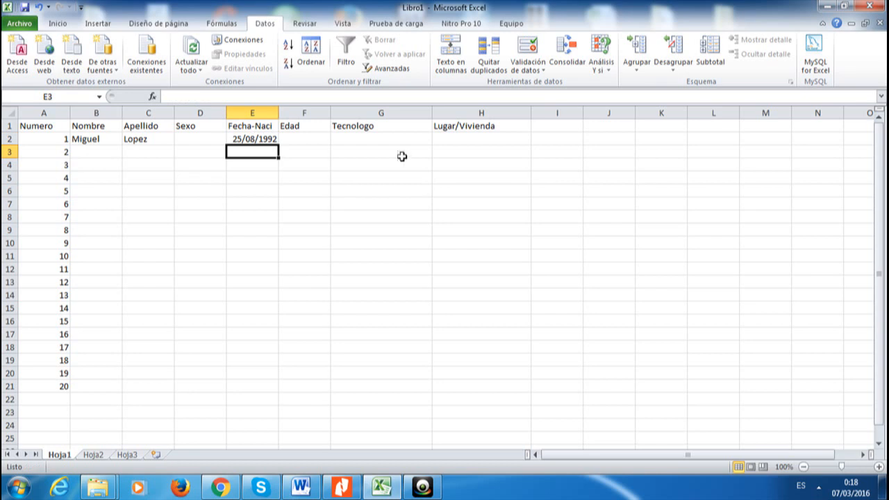
click(321, 139)
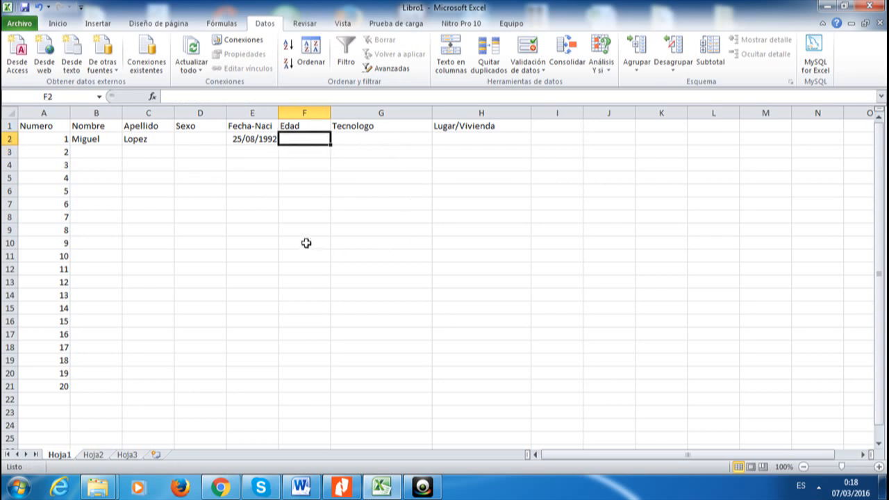
Enter the formula =HOY()-E2 in cell F2
click(182, 93)
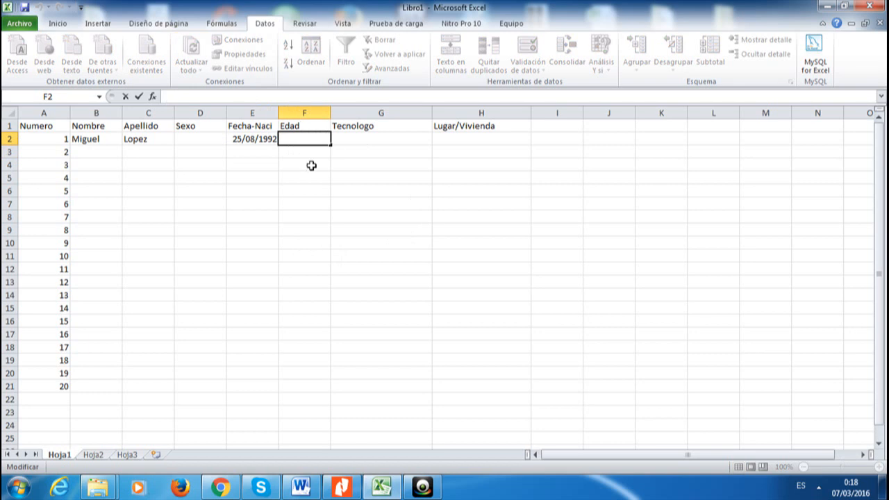
click(312, 165)
click(304, 138)
click(209, 97)
text(=)
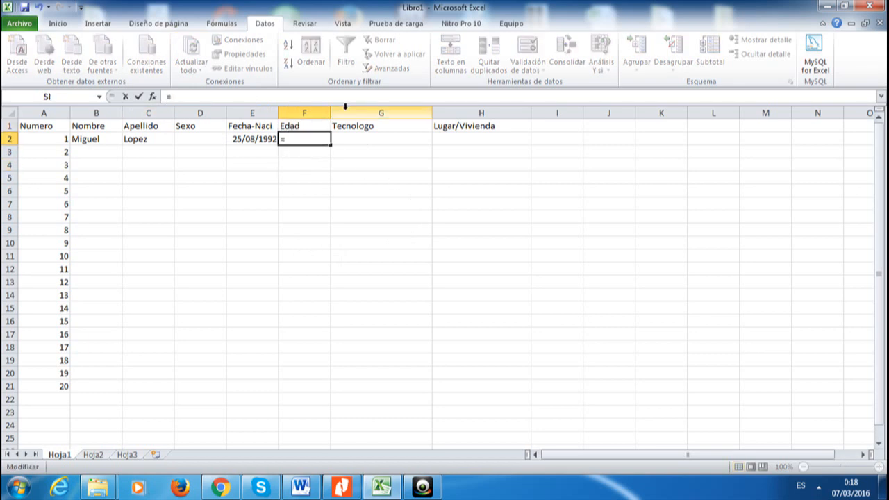
text(ho)
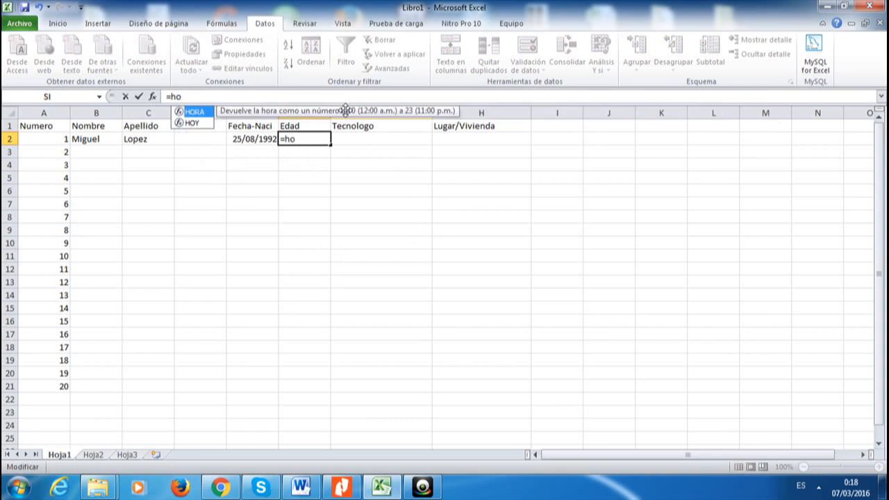
double_click(192, 123)
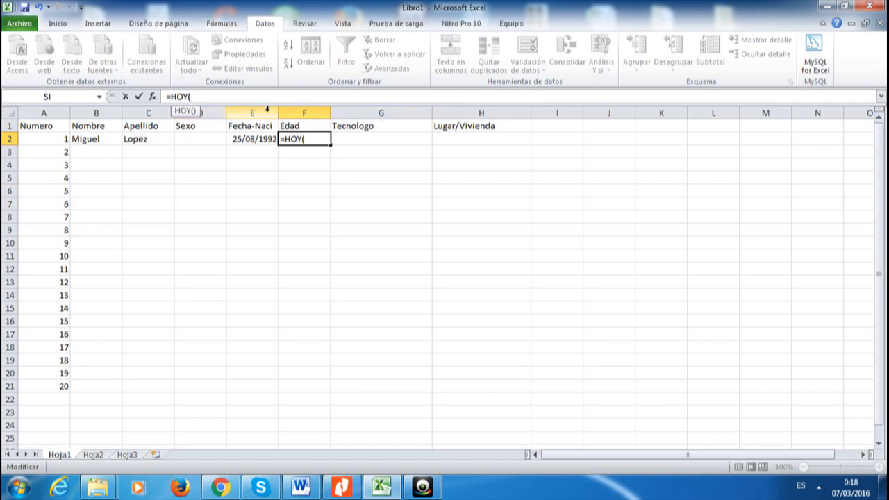
text())
key(Left)
key(Left)
key(Left)
key(Left)
key(Left)
key(Right)
key(Right)
key(Right)
key(Right)
key(Right)
click(243, 139)
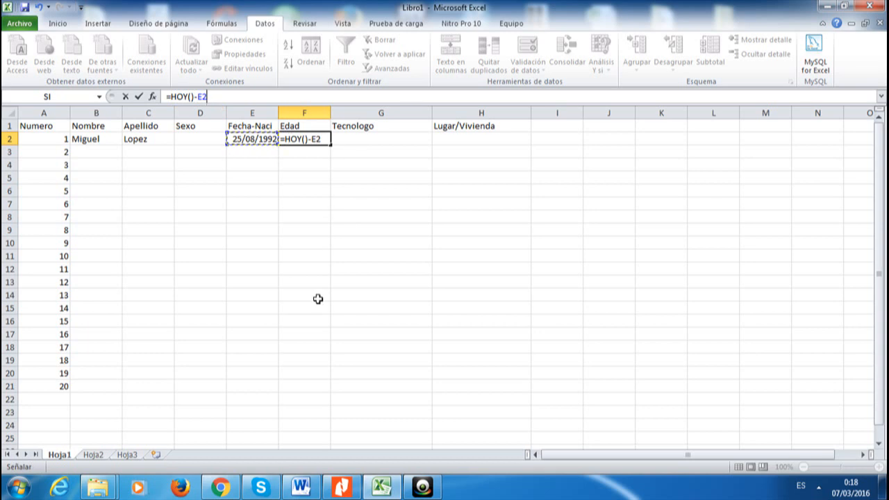
key(Return)
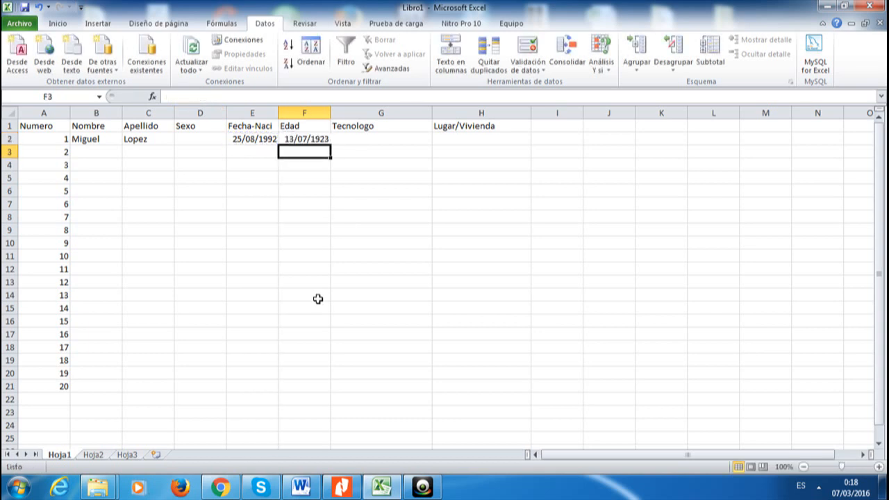
key(Up)
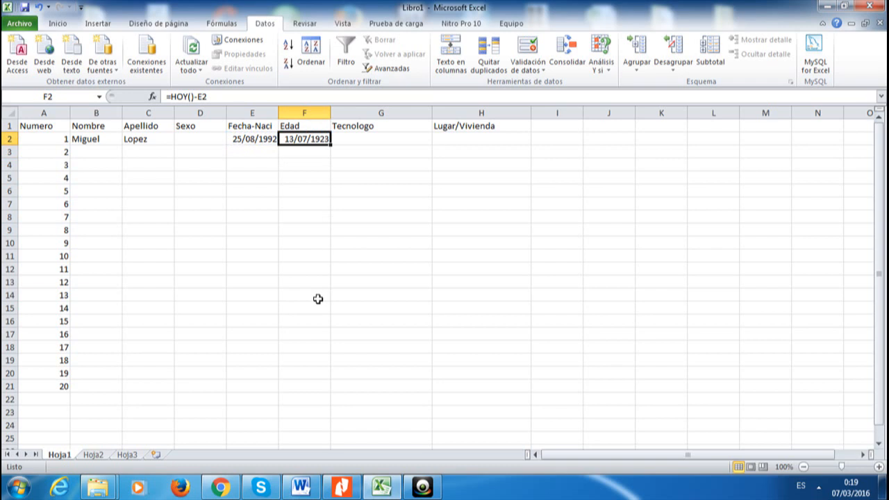
key(Down)
key(Up)
Apply the Número format to F2 so it shows 8595,00 days
click(170, 25)
click(207, 25)
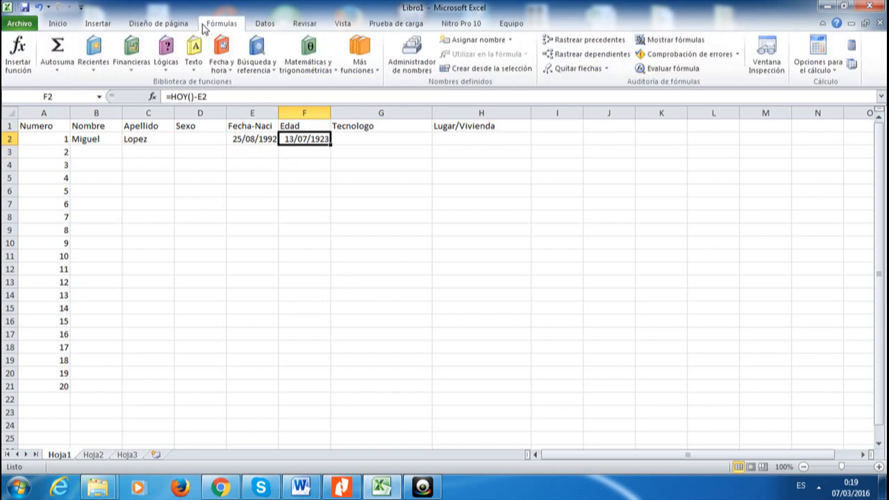
click(97, 23)
click(58, 23)
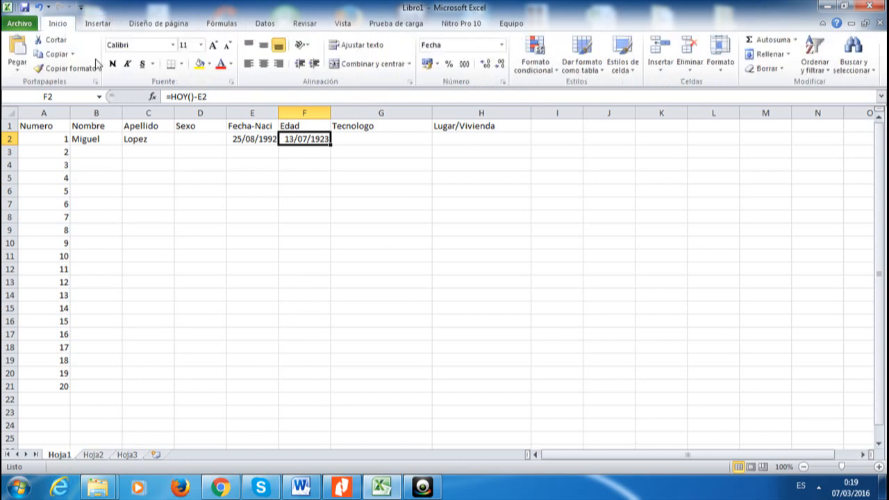
click(502, 48)
click(306, 153)
click(306, 153)
click(304, 141)
click(501, 44)
click(441, 153)
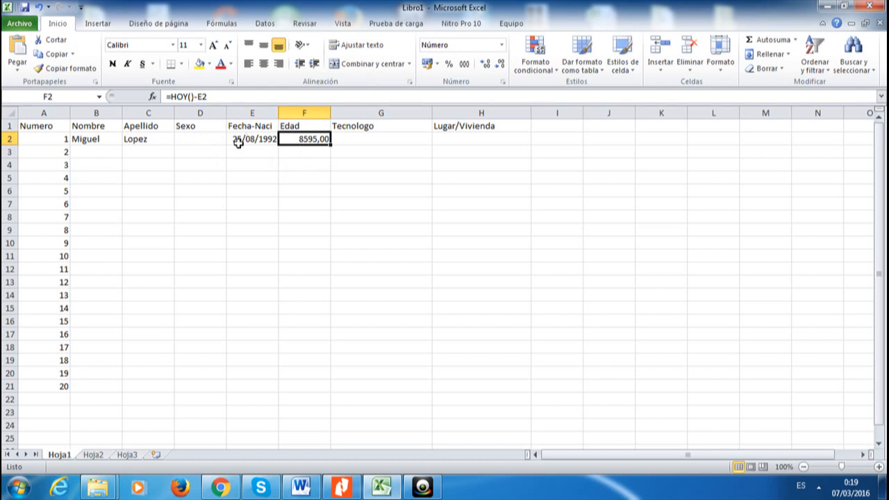
click(172, 97)
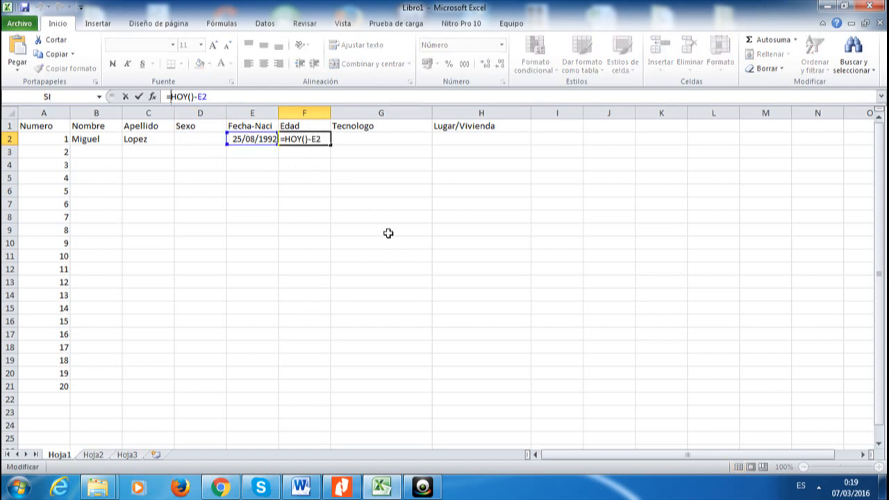
Change F2 to =(HOY()-E2)/365 so the Edad shows years, 23,55
text(()
key(Right)
key(Right)
key(Right)
key(Right)
key(Right)
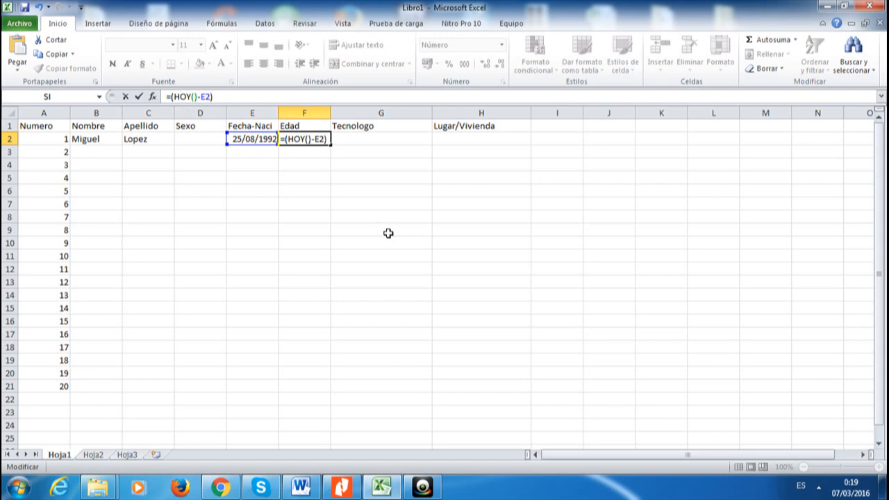
text(/365)
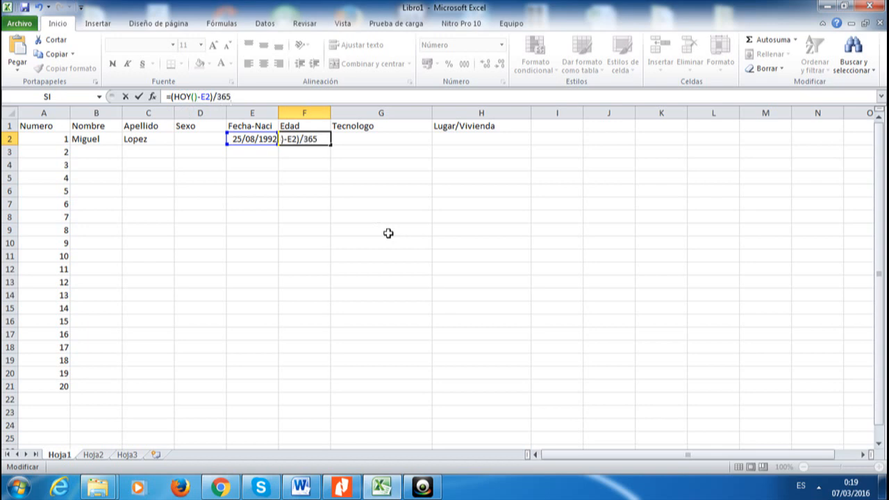
key(Return)
key(Up)
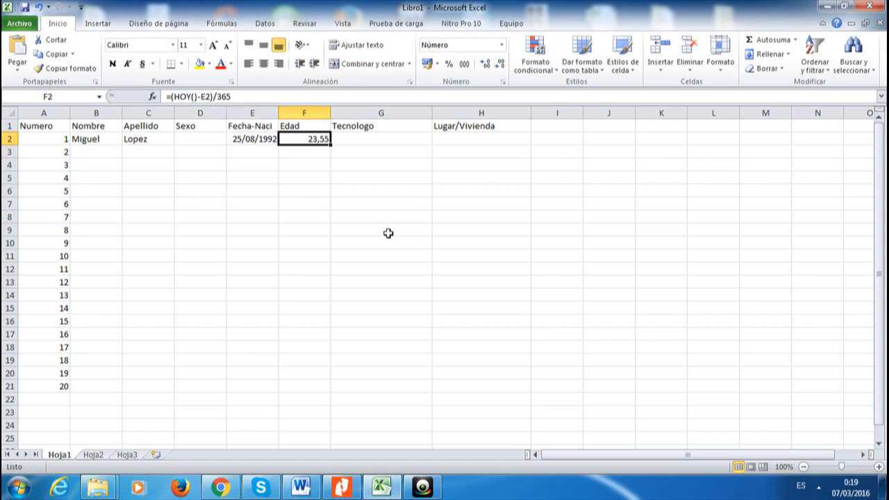
click(268, 142)
click(312, 141)
Show F2's age with one fewer decimal and review its formula
click(499, 66)
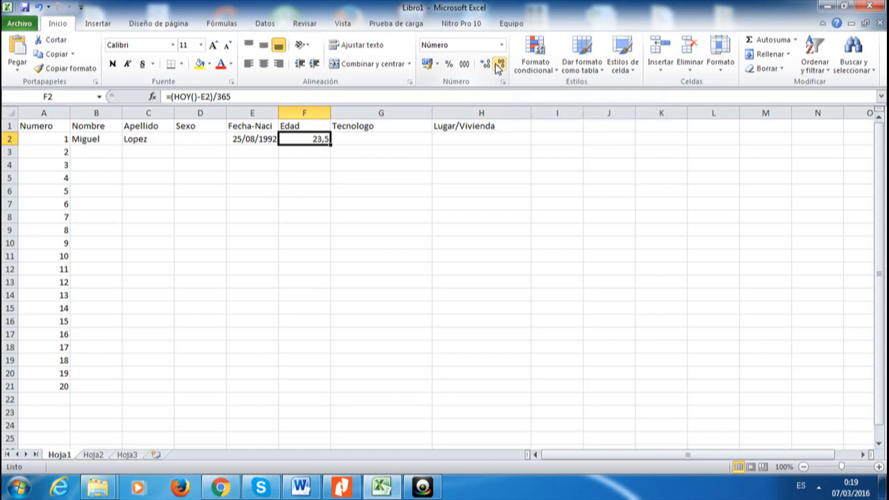
click(329, 164)
click(322, 142)
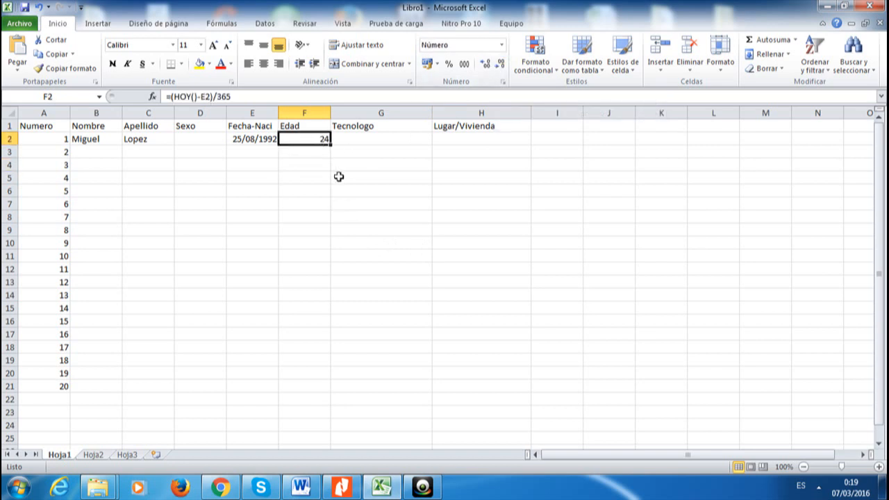
click(313, 151)
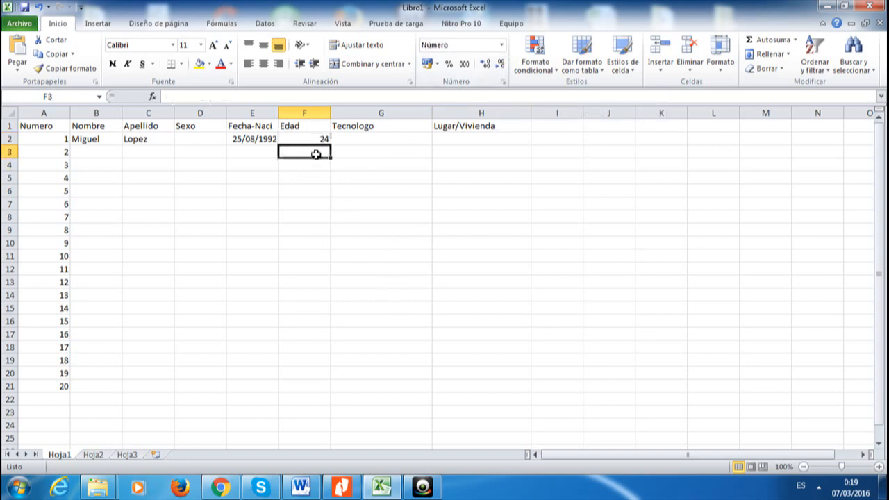
click(312, 142)
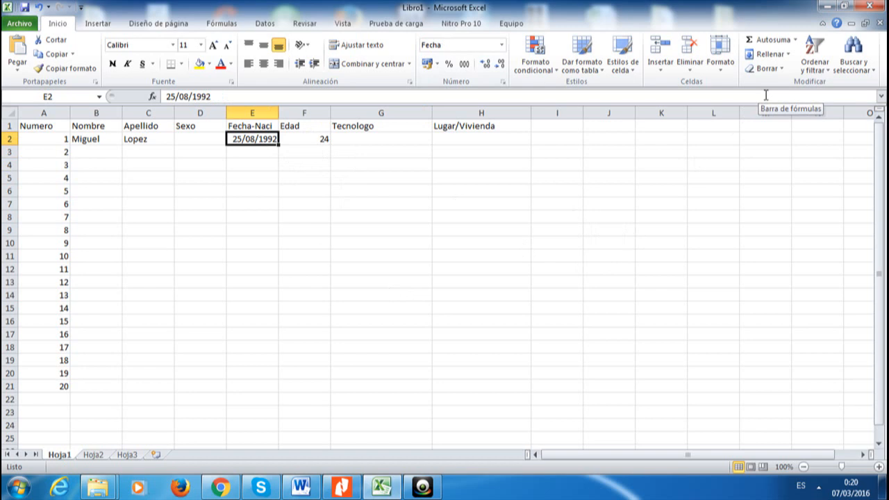
key(Right)
key(Left)
key(Left)
key(Right)
key(Right)
key(Right)
Choose Masculino from the Sexo dropdown in D2
key(Left)
key(Left)
key(Left)
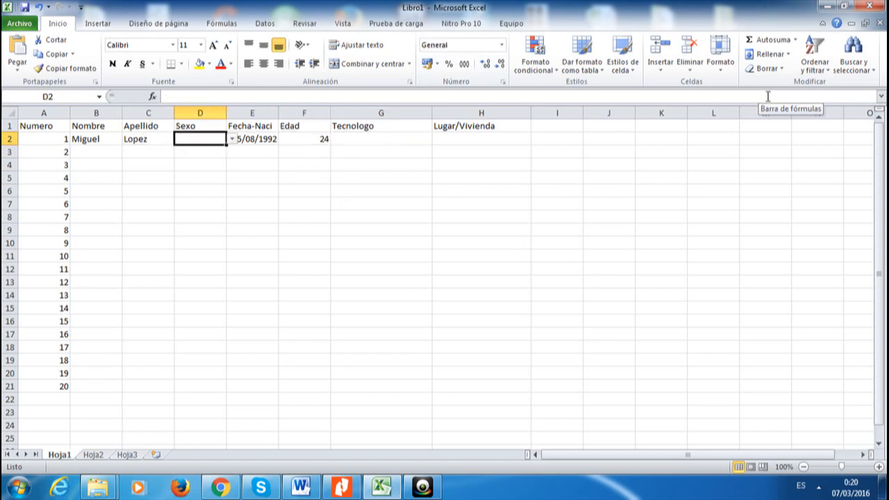
click(232, 139)
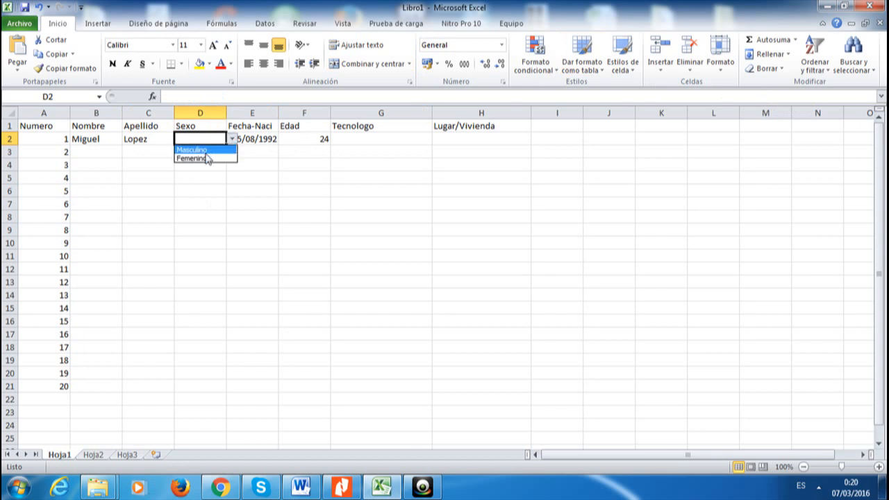
click(205, 151)
click(294, 165)
click(361, 135)
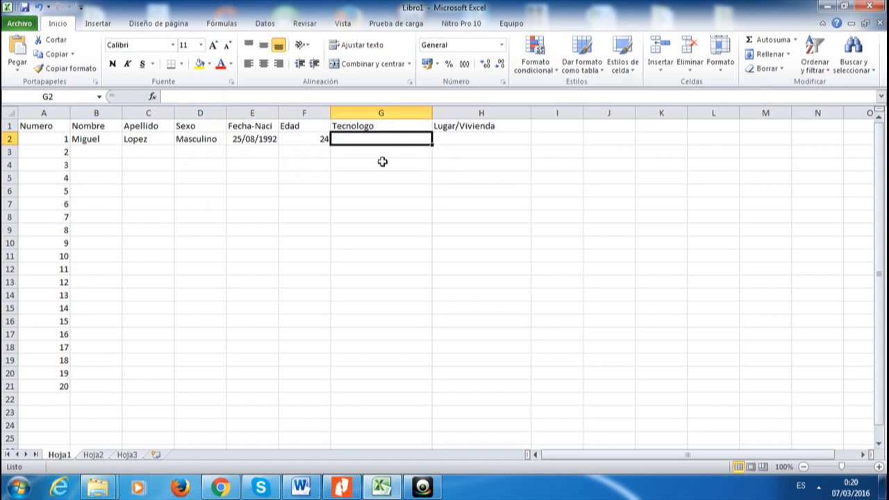
Add a Lista data validation to G2 sourced from Hoja2!$A$4:$A$10
click(259, 25)
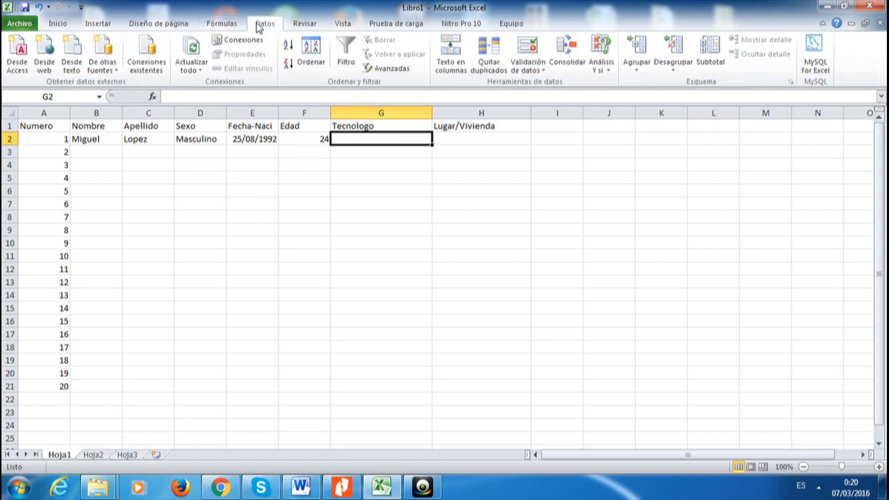
click(532, 52)
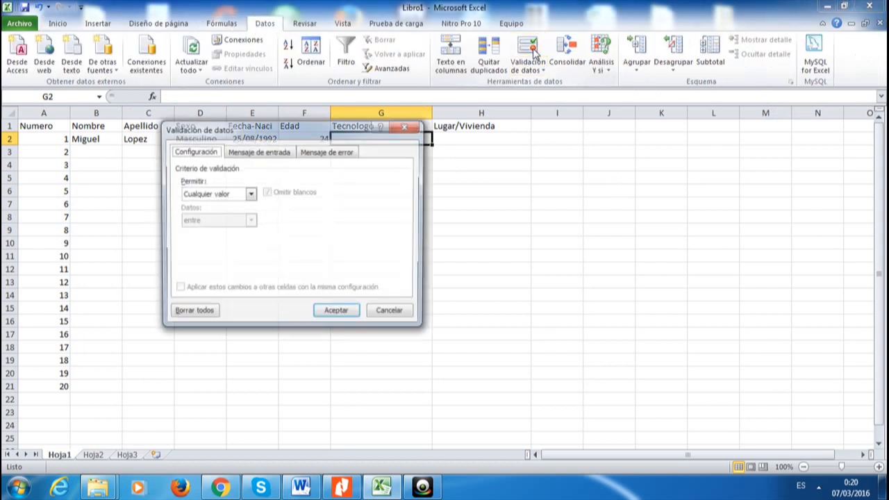
click(249, 194)
click(205, 232)
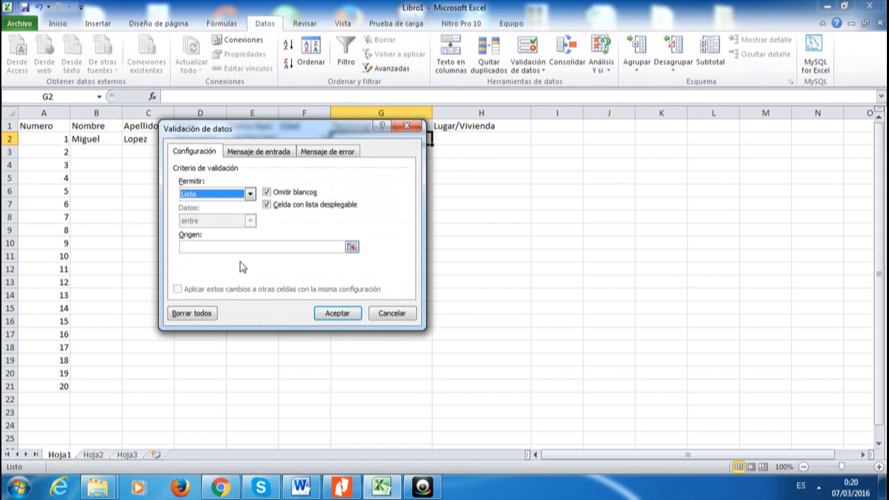
click(351, 248)
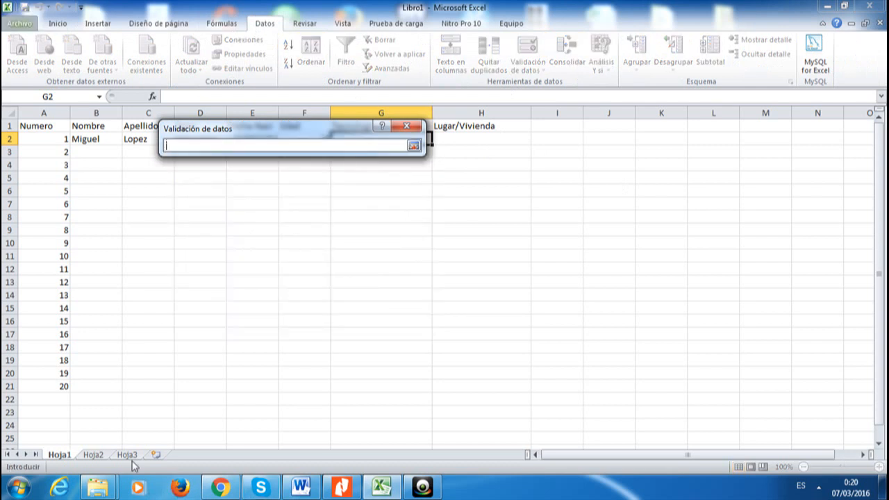
click(93, 456)
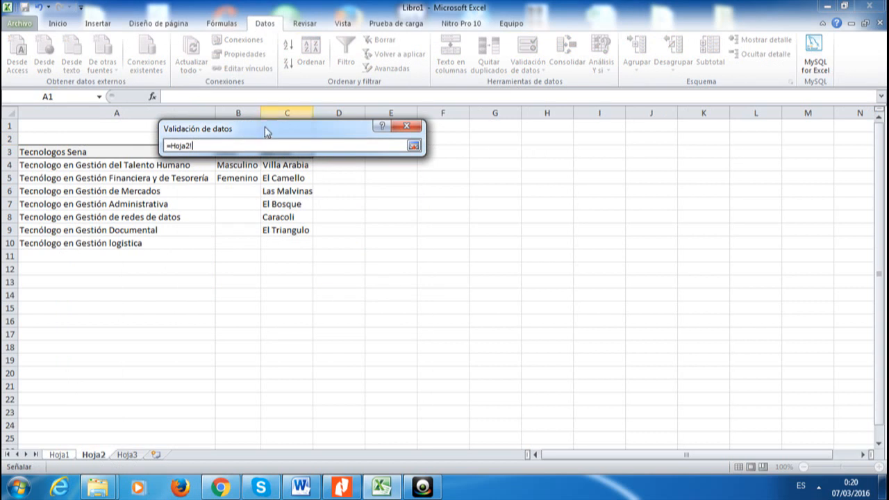
drag(264, 128, 238, 80)
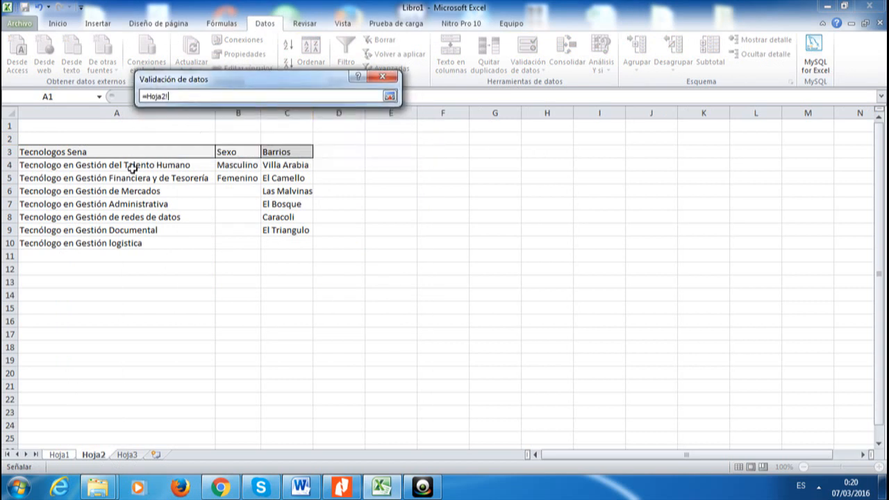
drag(130, 167, 130, 243)
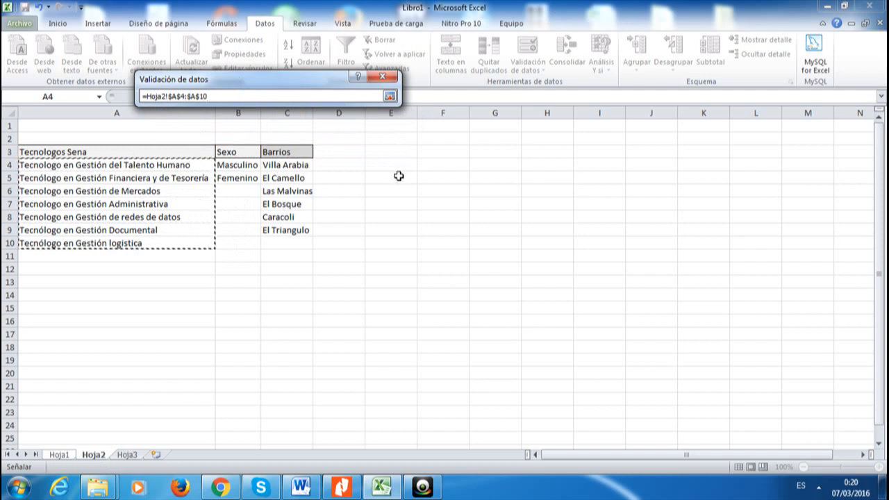
key(Return)
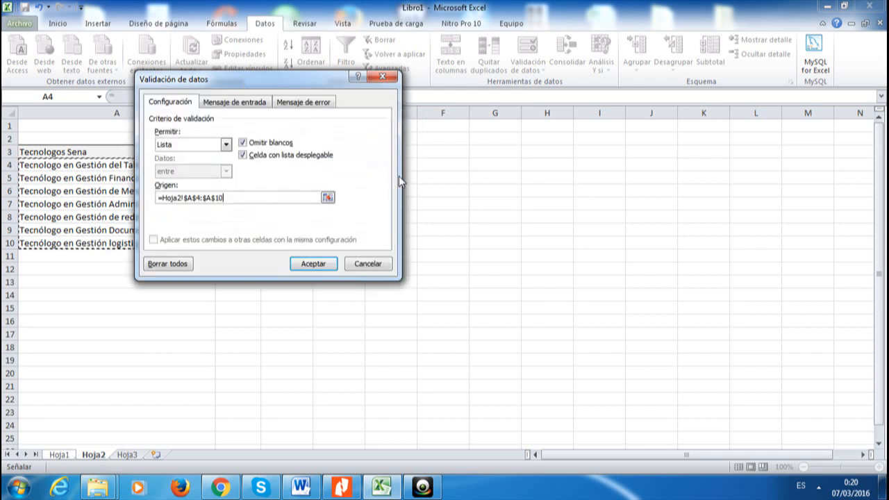
click(312, 264)
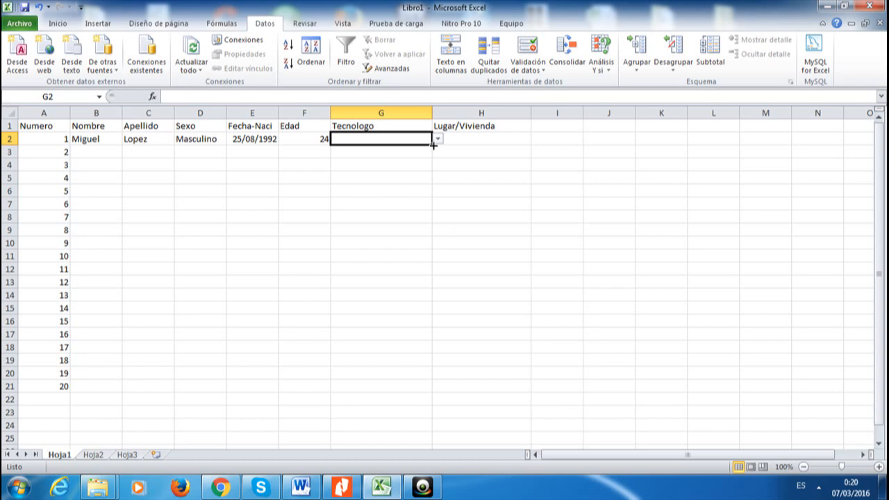
Fill G2's dropdown to G21, pick Tecnologo en Gestión Administrativa, and autofit column G
drag(432, 143, 432, 391)
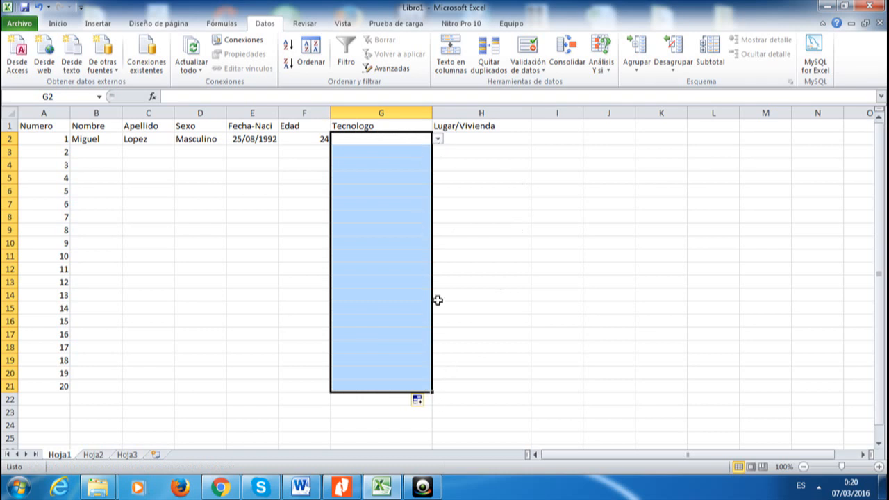
key(Right)
click(420, 139)
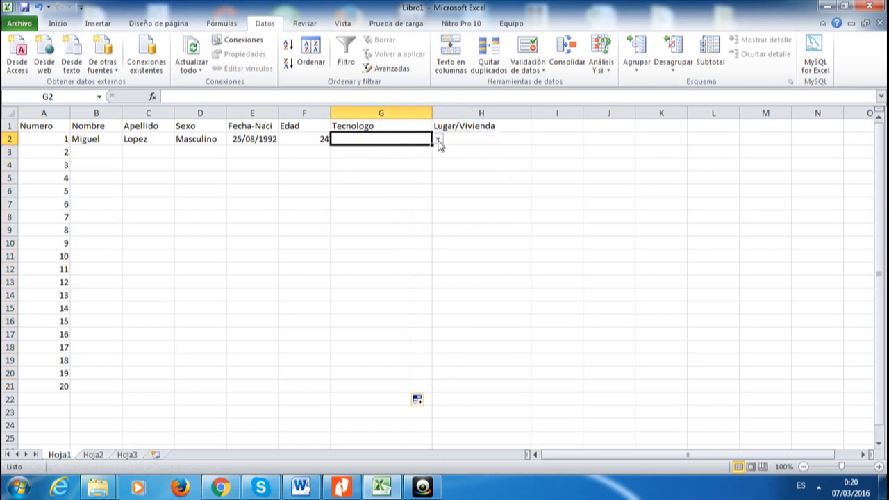
click(437, 140)
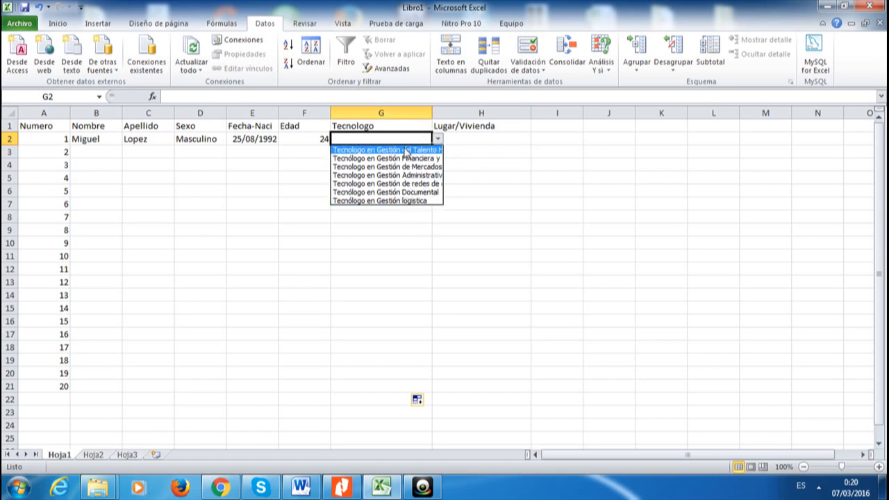
click(411, 175)
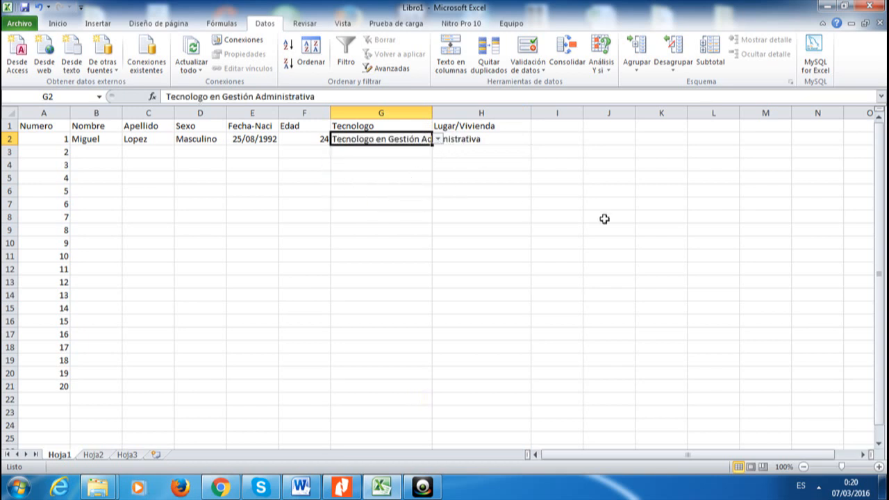
double_click(431, 112)
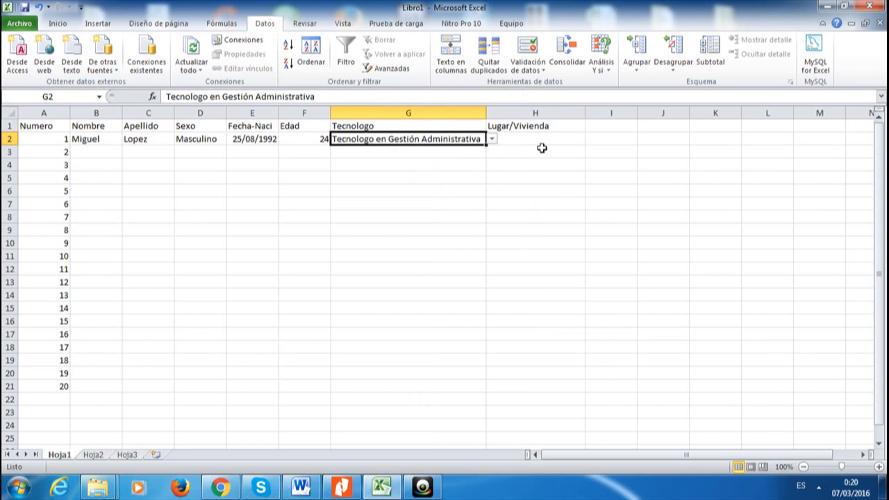
click(561, 202)
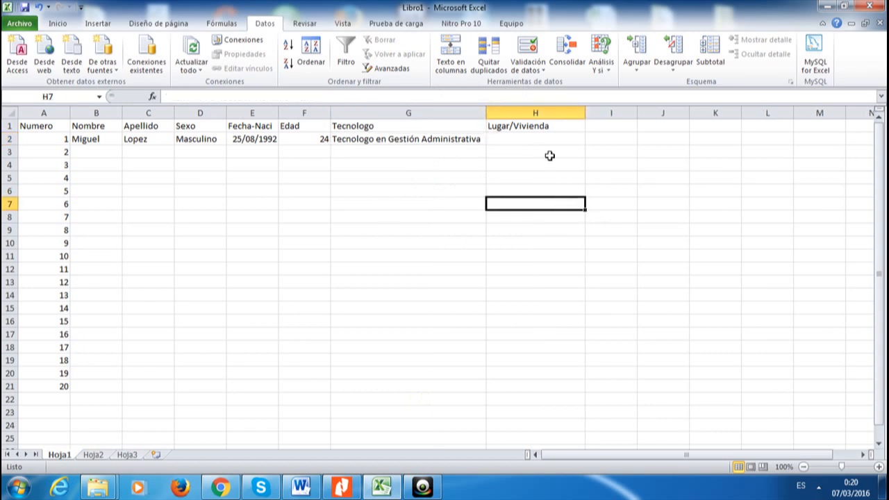
click(525, 141)
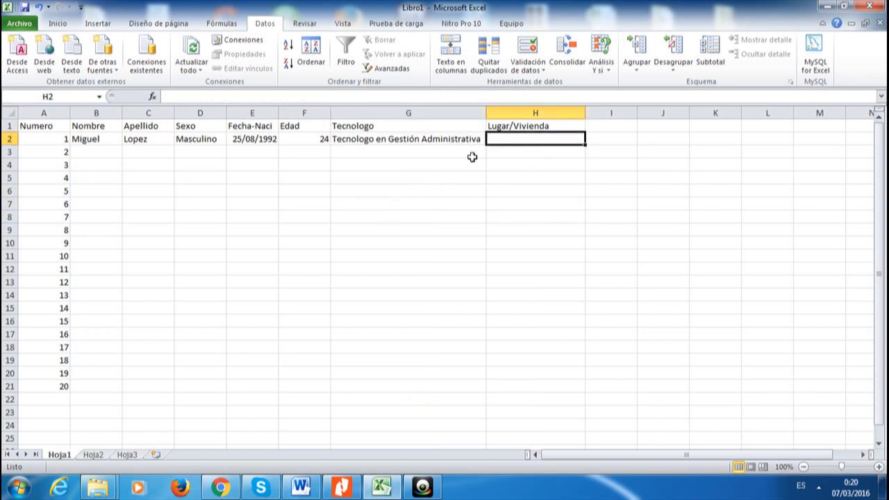
Set H2's validation to Lista and select Hoja2 cells C4:C9 as the source
click(524, 48)
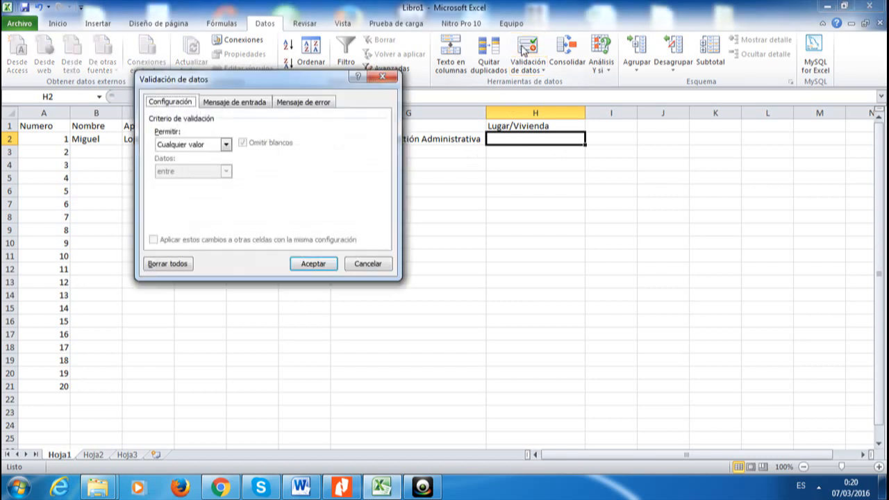
click(224, 145)
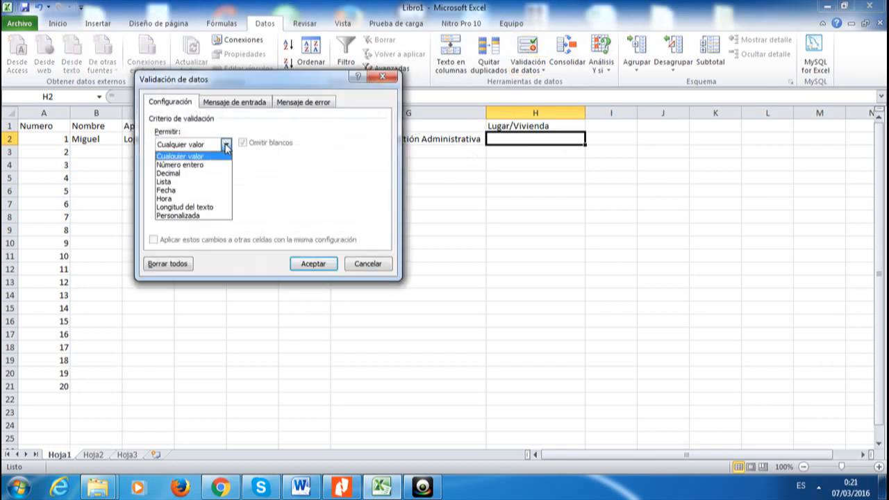
click(192, 181)
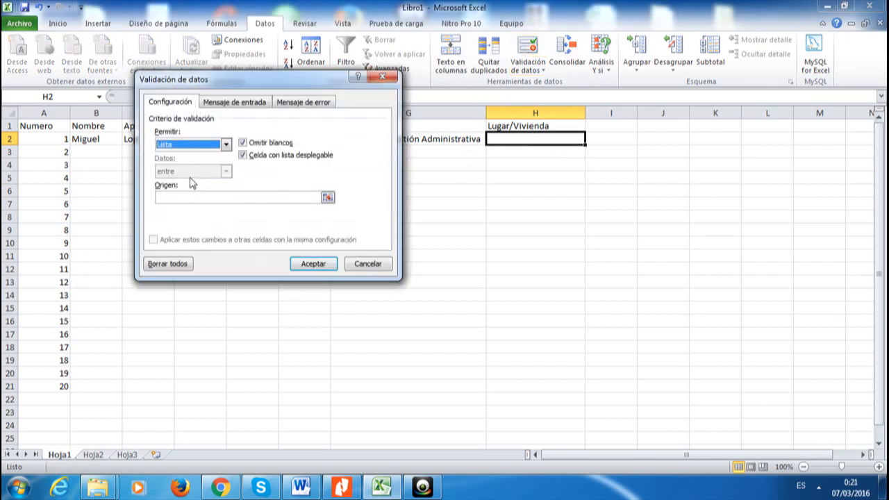
click(327, 197)
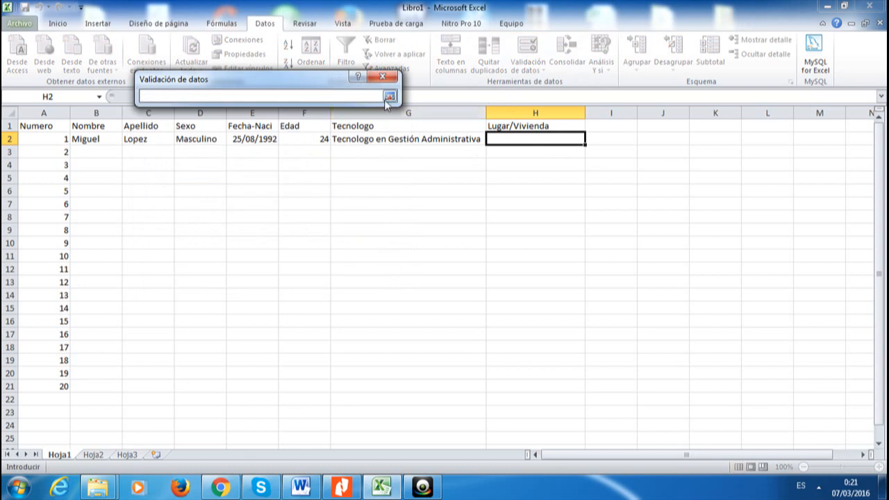
click(94, 455)
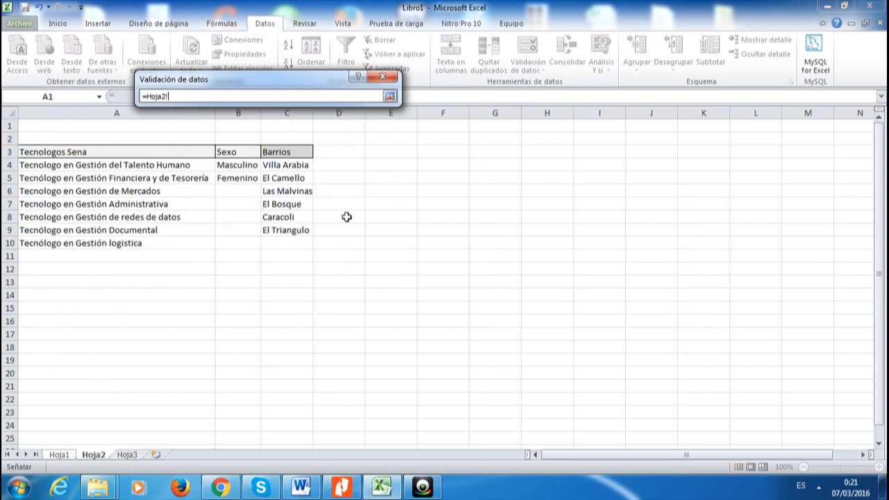
drag(278, 165, 283, 231)
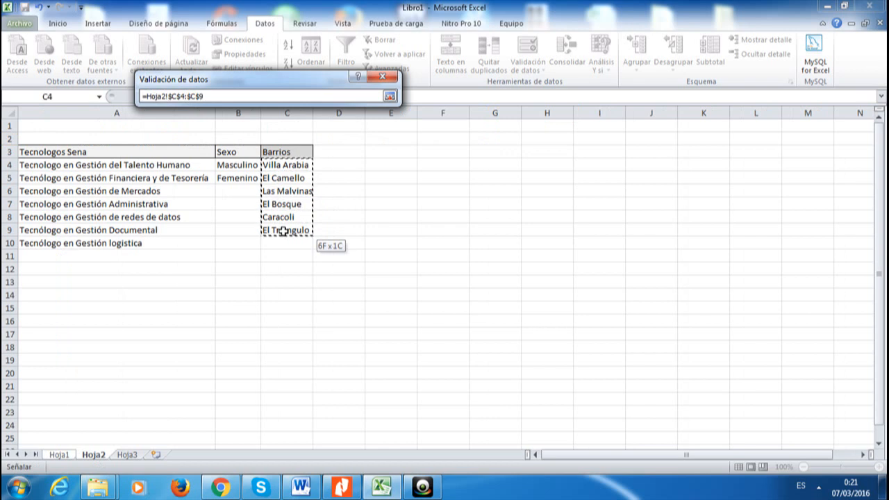
click(283, 232)
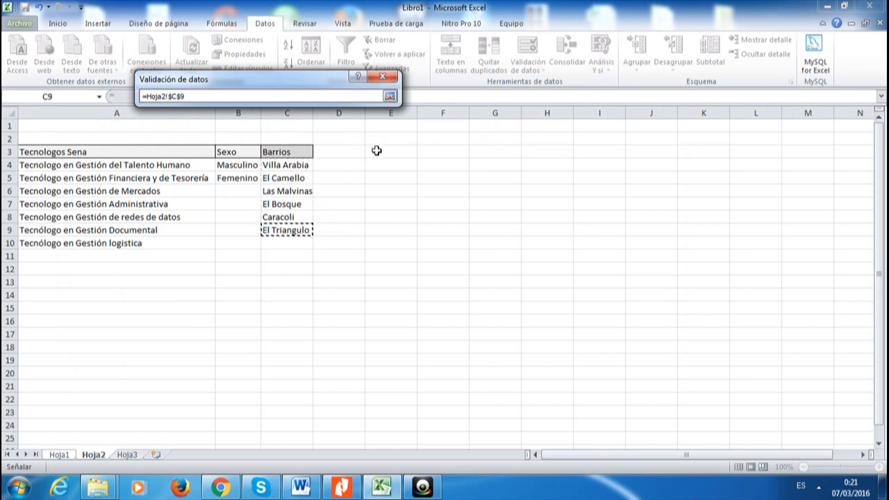
key(Return)
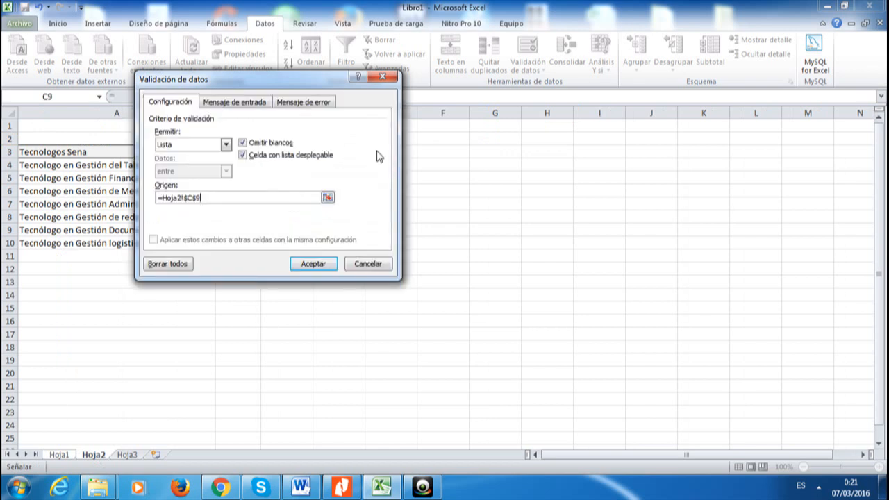
Append a second C4:C9 range to the source, then reject the resulting error
click(327, 197)
text(+)
drag(299, 165, 298, 232)
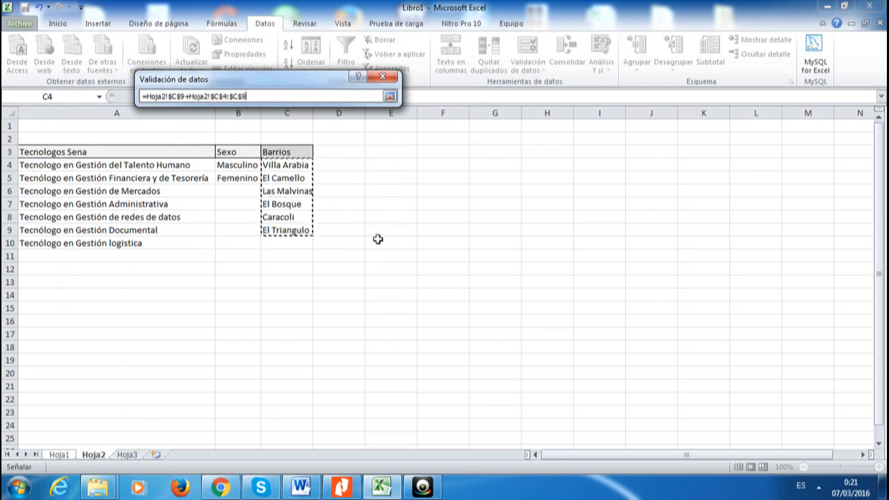
key(Return)
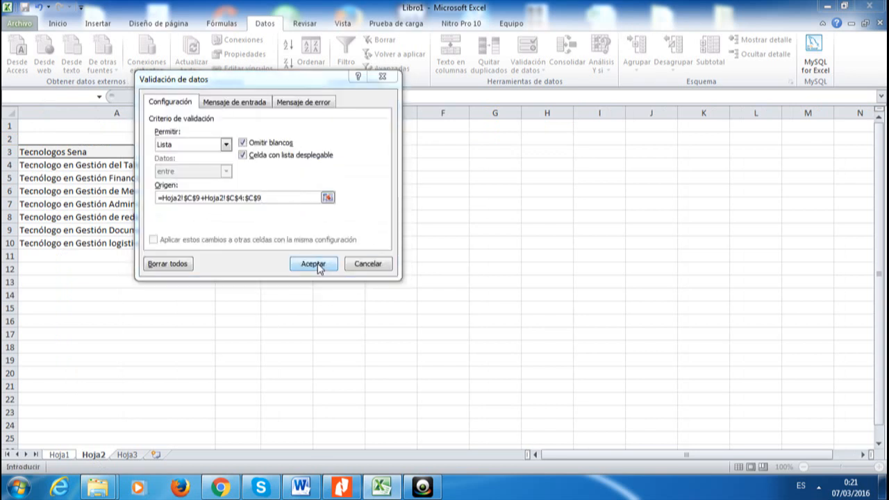
click(313, 264)
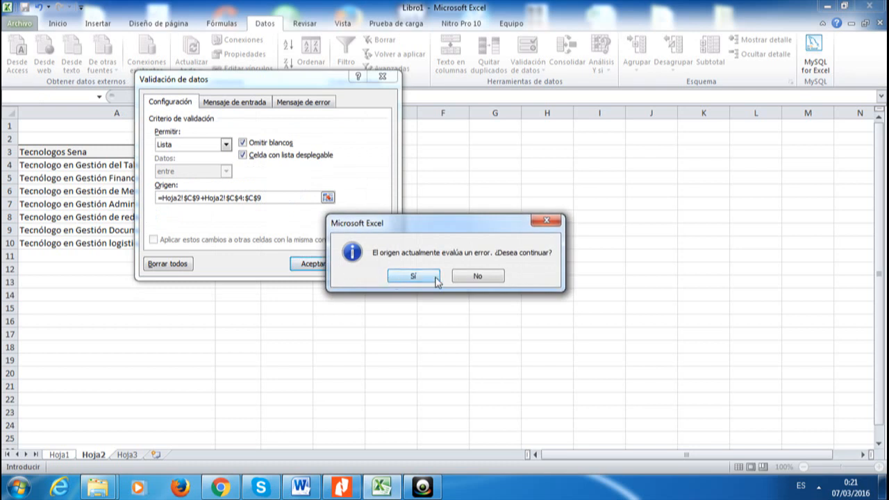
click(476, 276)
Clear the faulty source, reselect Hoja2!$C$4:$C$9, and apply the Barrios dropdown
key(Delete)
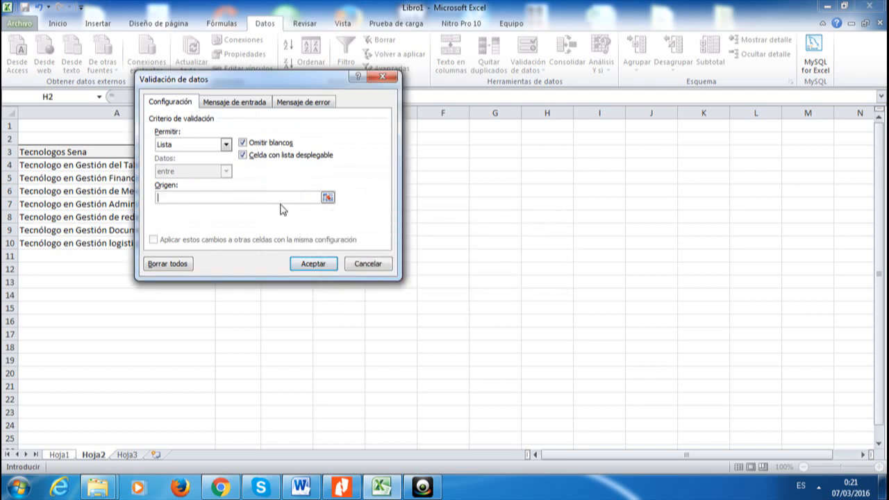
click(327, 198)
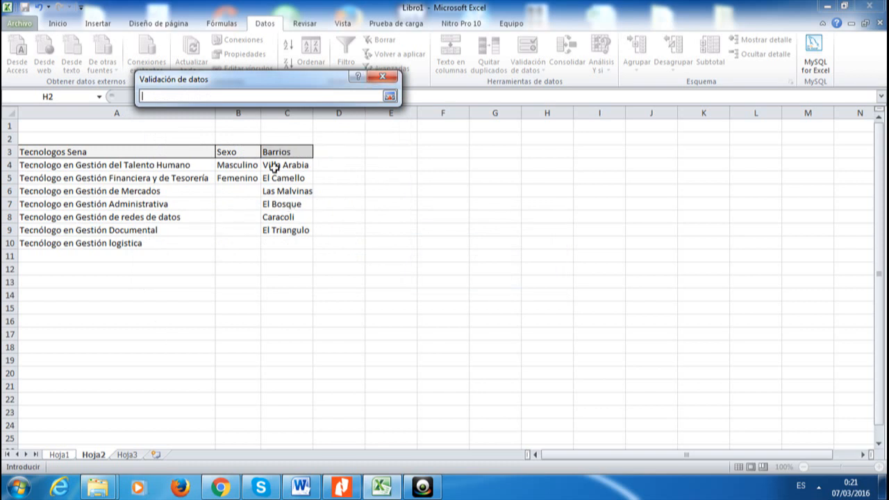
drag(275, 167, 288, 232)
click(289, 230)
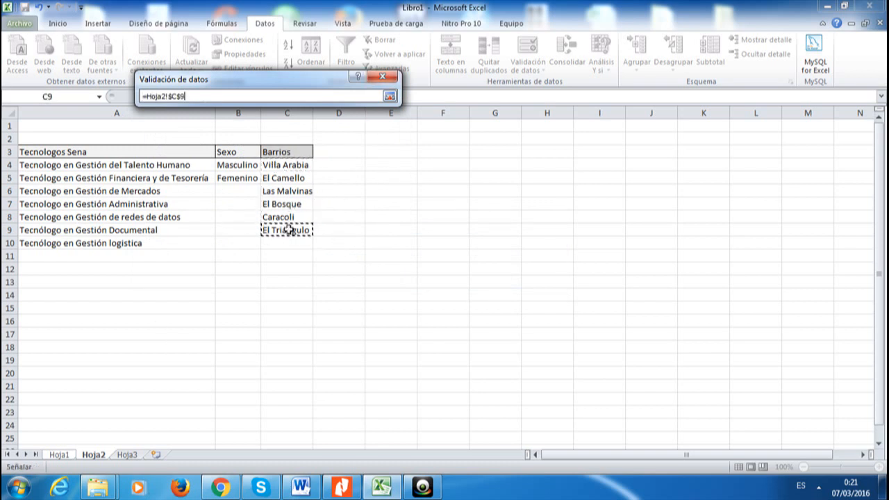
click(275, 169)
drag(275, 169, 283, 224)
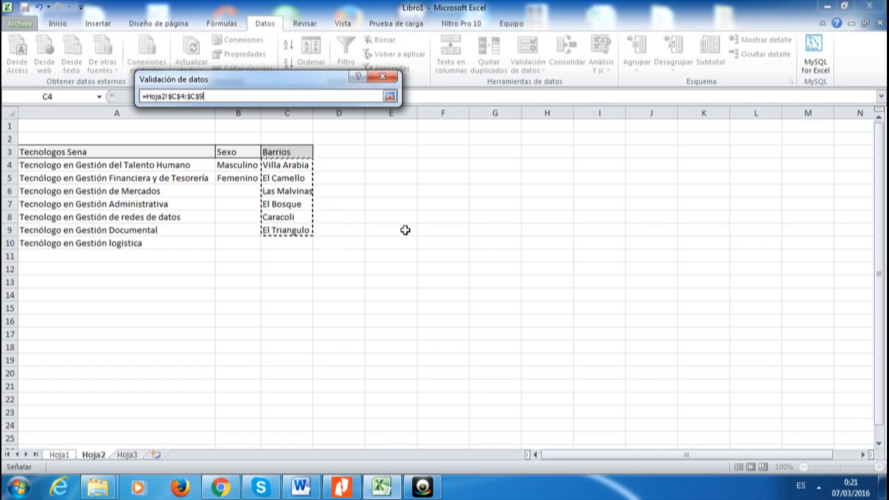
key(Return)
click(314, 263)
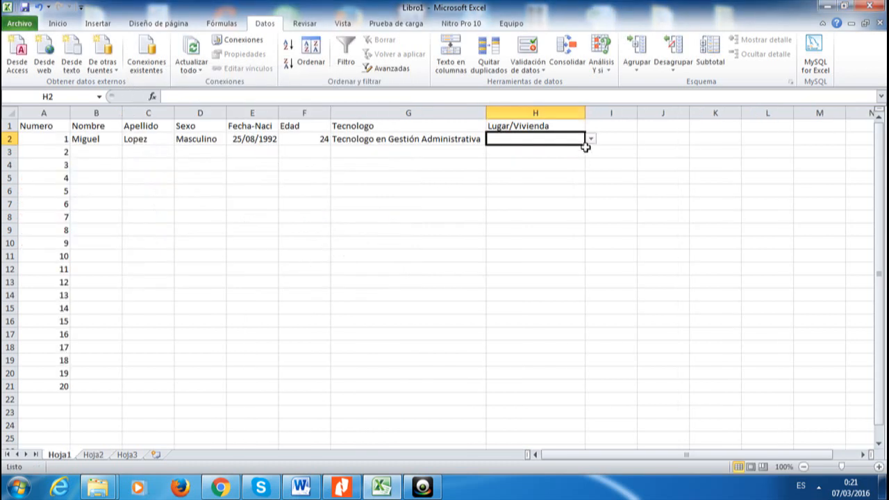
Fill H2's Barrios dropdown down to H21 and choose Las Malvinas in H2
drag(587, 145, 587, 375)
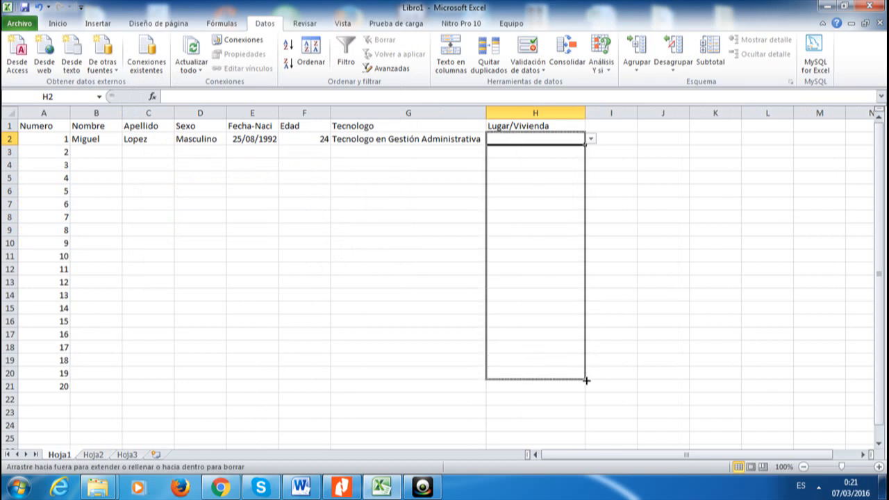
drag(587, 384, 586, 392)
click(647, 281)
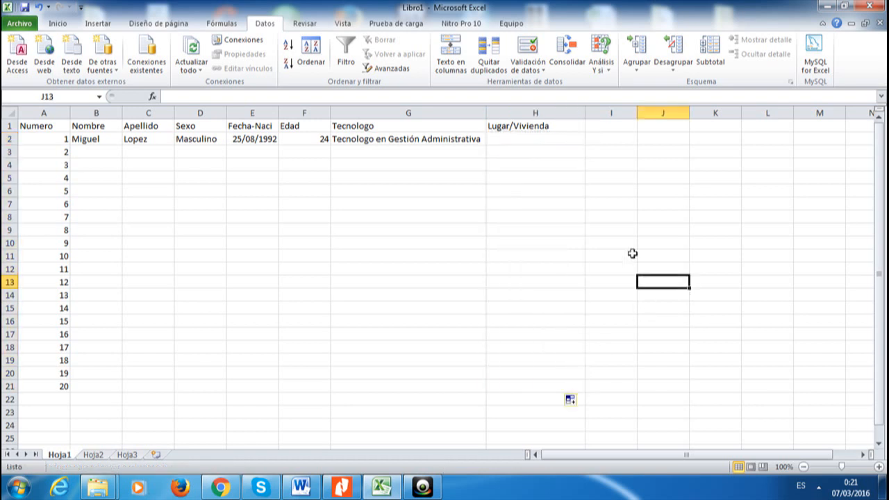
click(554, 138)
click(591, 140)
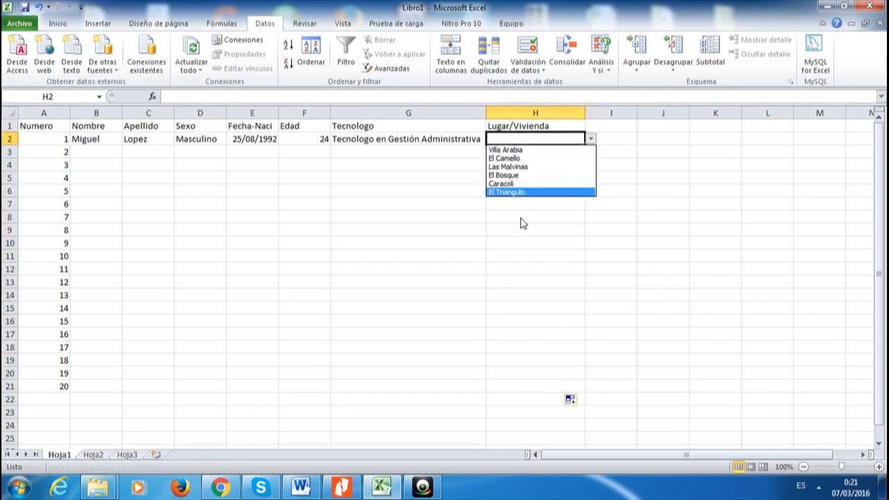
click(526, 169)
click(627, 163)
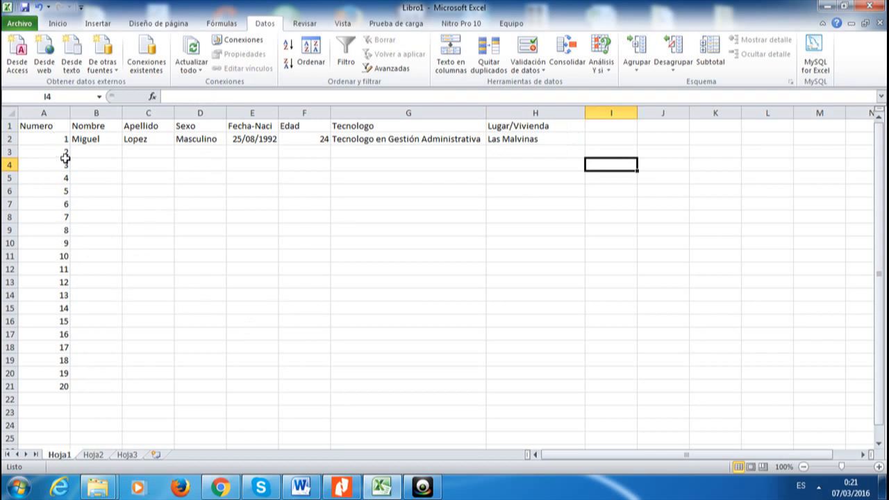
Select header row A1:H1 and give every cell Todos los bordes
drag(42, 128, 522, 131)
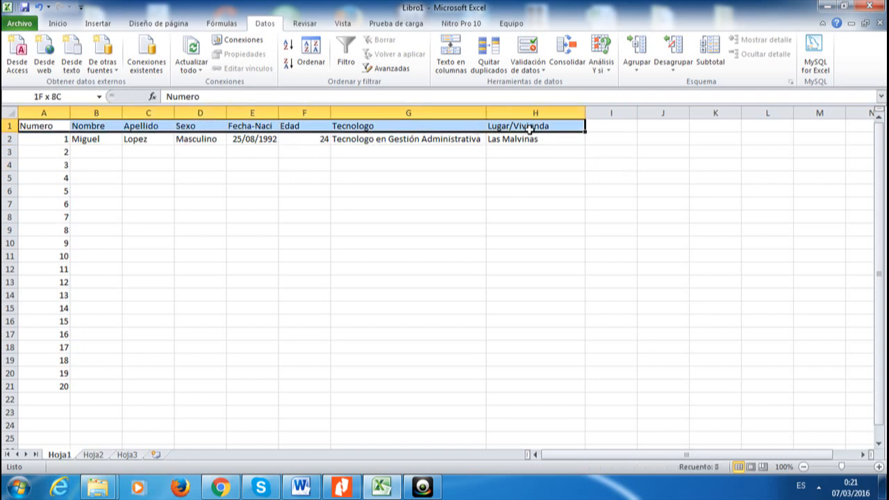
click(522, 129)
drag(34, 128, 504, 126)
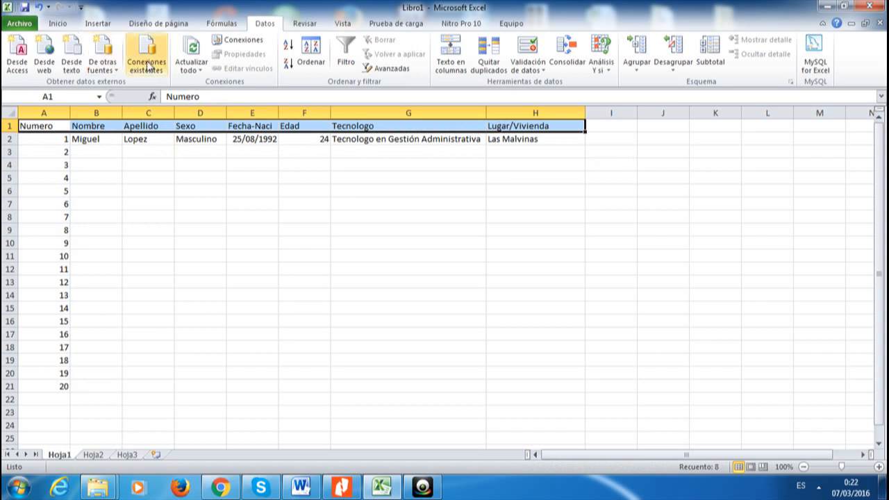
click(68, 25)
click(96, 23)
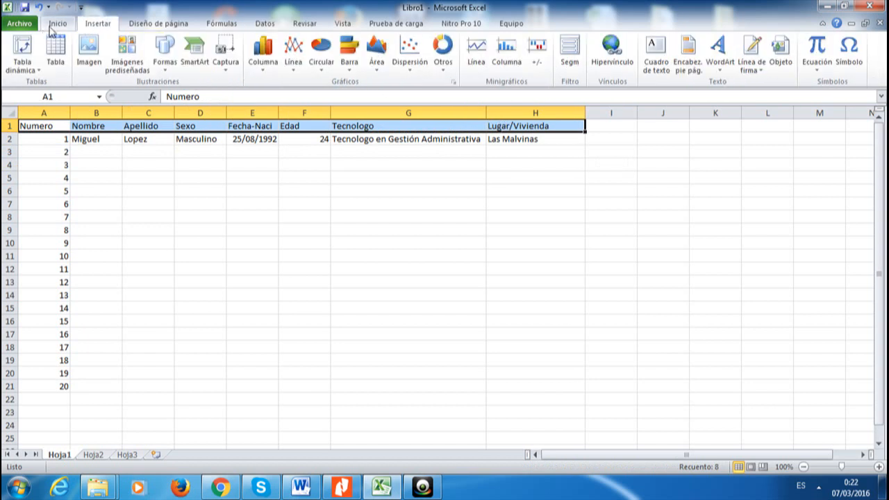
click(57, 24)
click(182, 63)
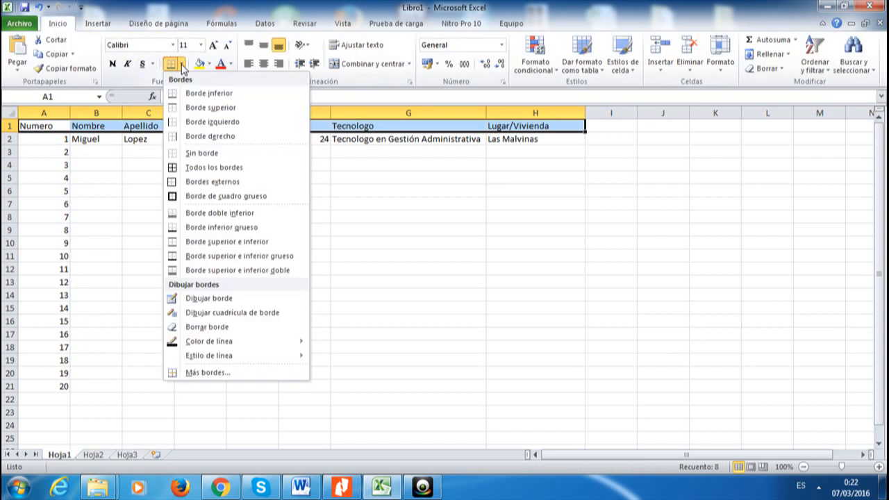
click(201, 168)
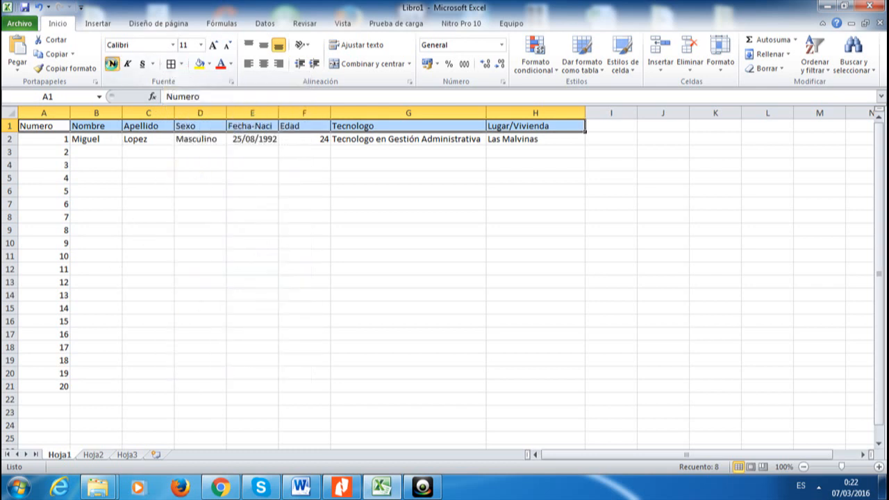
Make the header bold with a grey fill, then check H3's dropdown
click(113, 64)
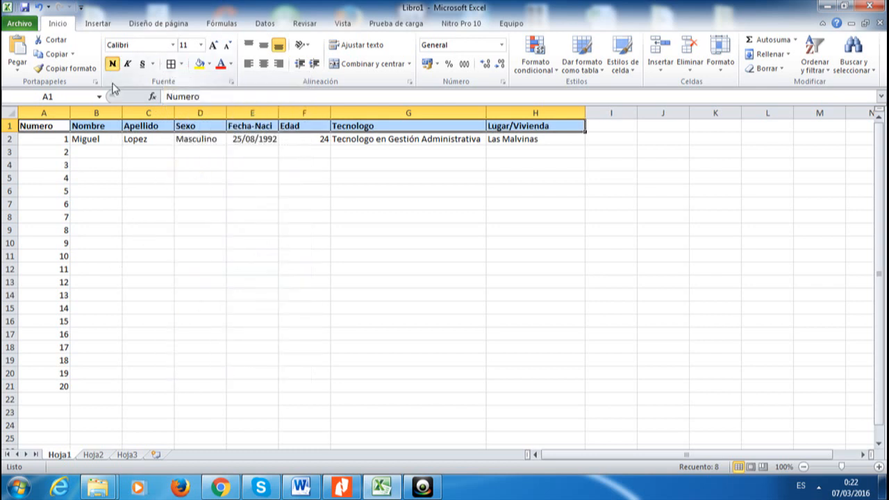
click(209, 64)
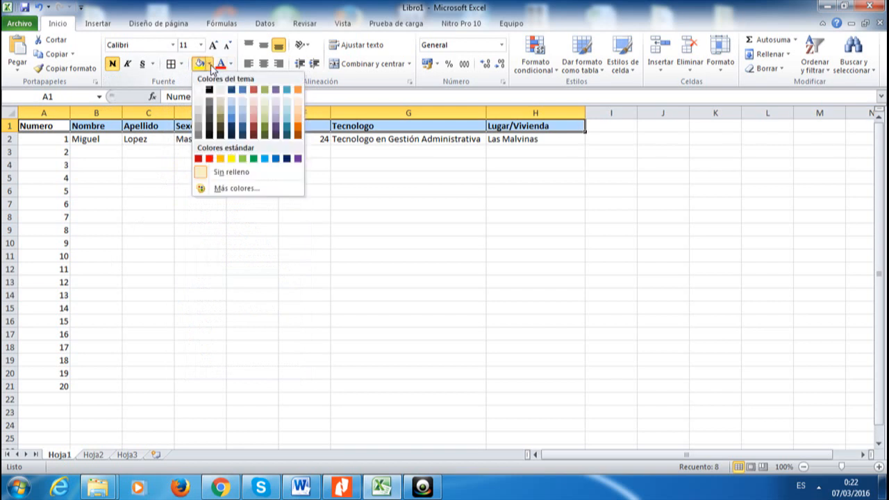
click(199, 112)
click(230, 178)
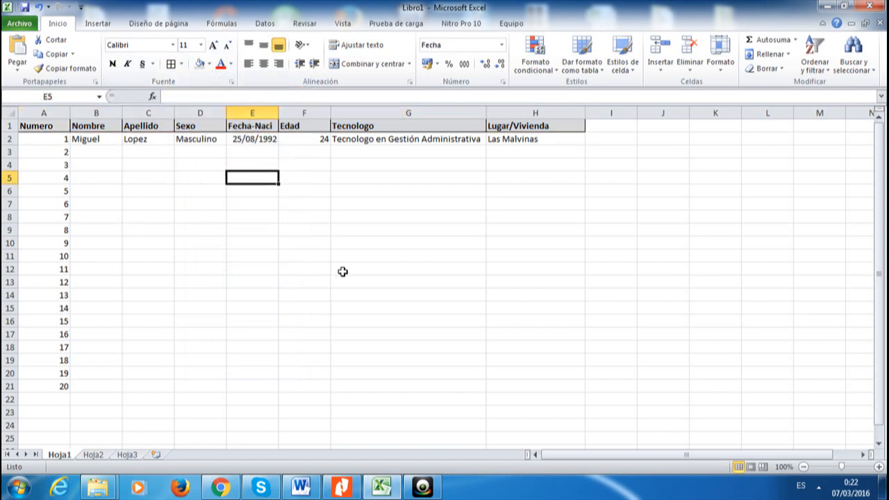
click(549, 152)
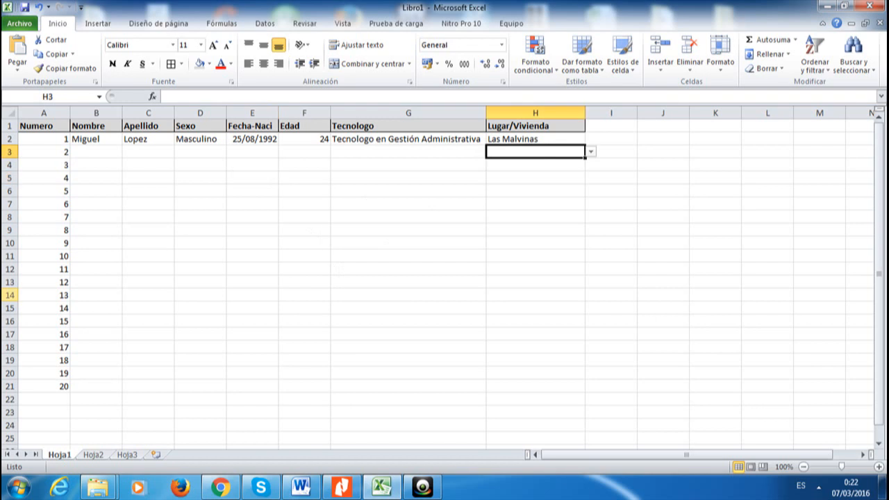
click(122, 216)
Apply Todos los bordes to the student data range A2:H21
drag(24, 138, 534, 392)
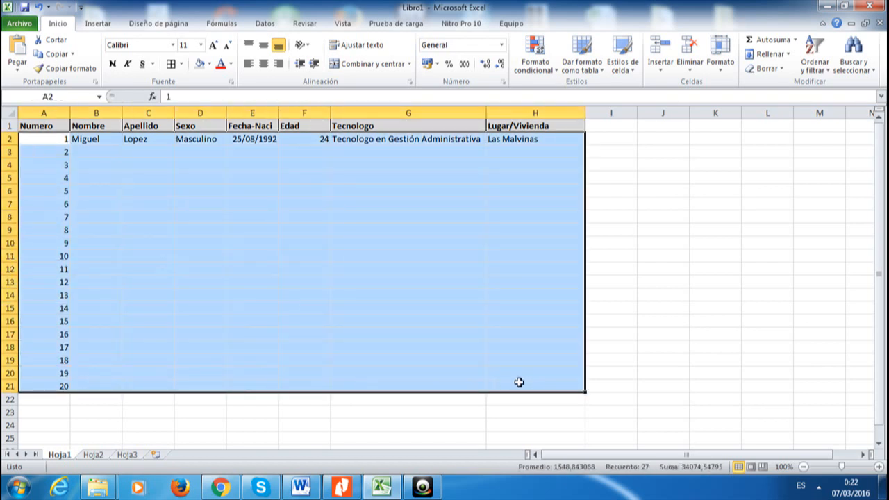
click(168, 65)
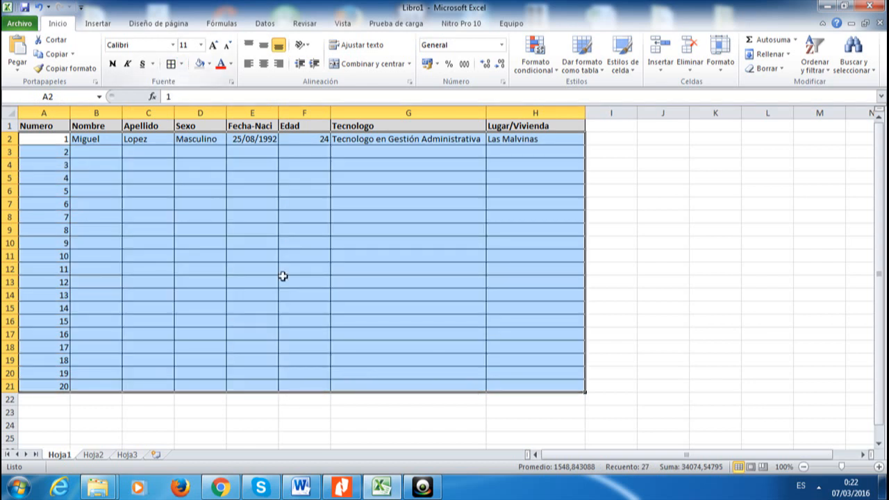
click(283, 278)
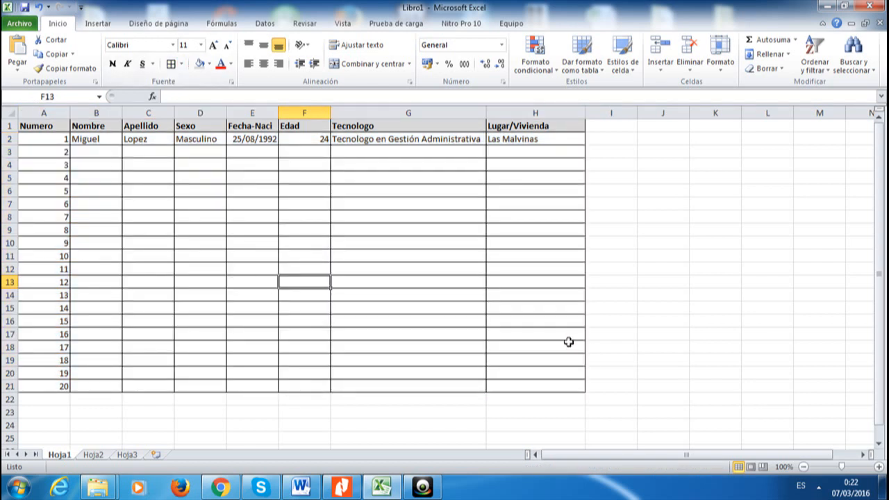